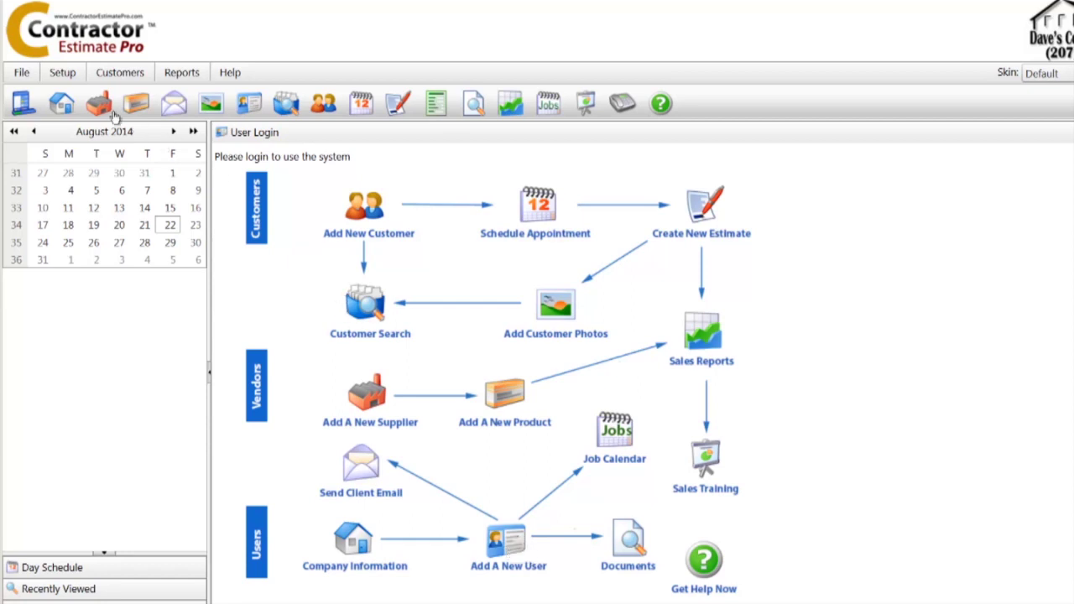
Bring up the Contractor Estimate Pro login form from the File menu.
click(21, 72)
mouse_move(119, 73)
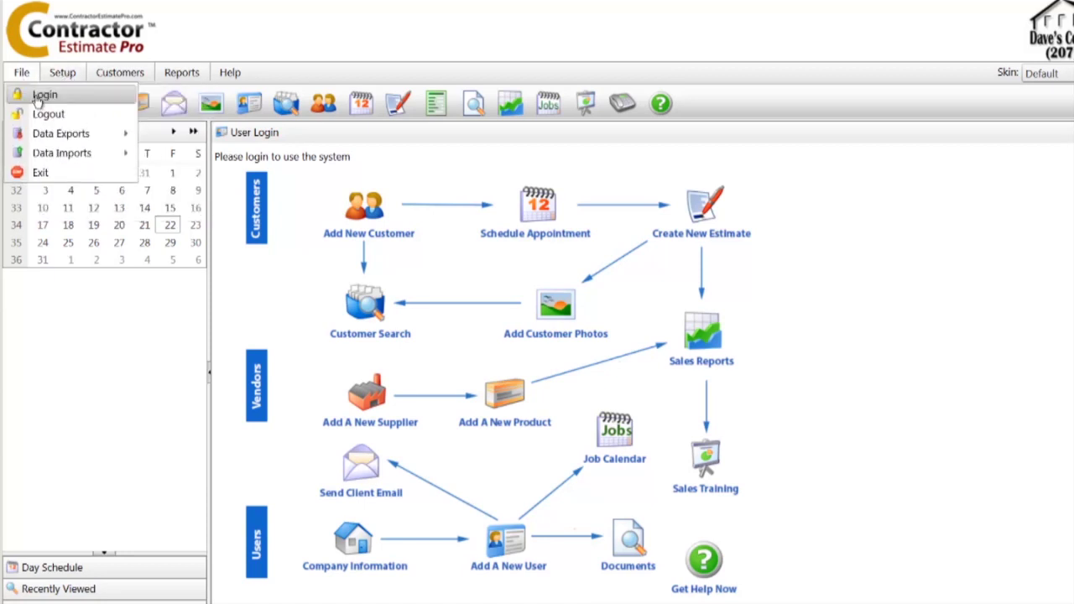
click(38, 97)
click(315, 164)
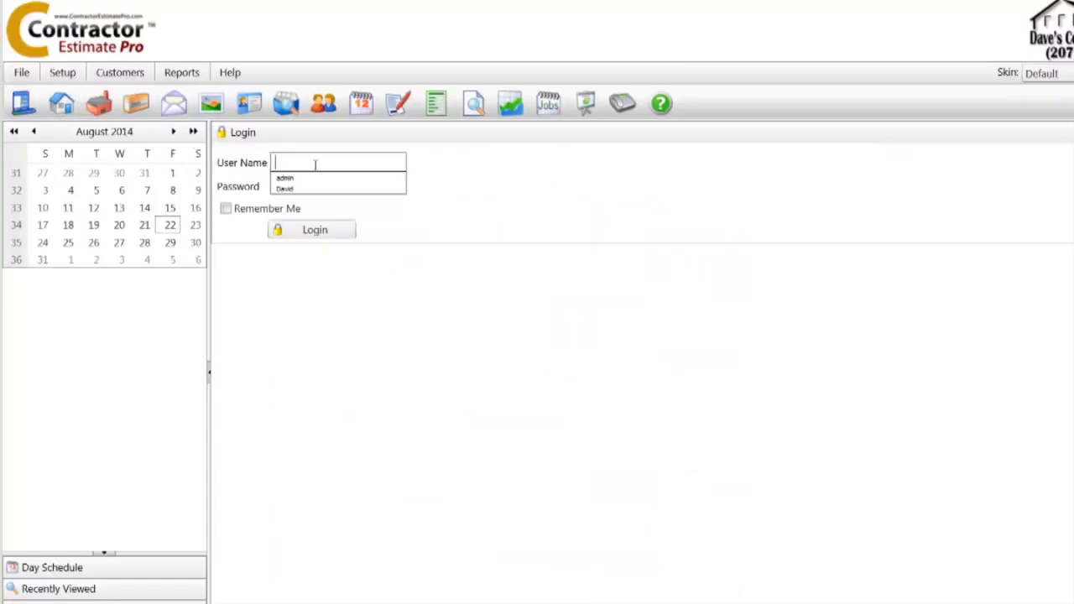
text(ad)
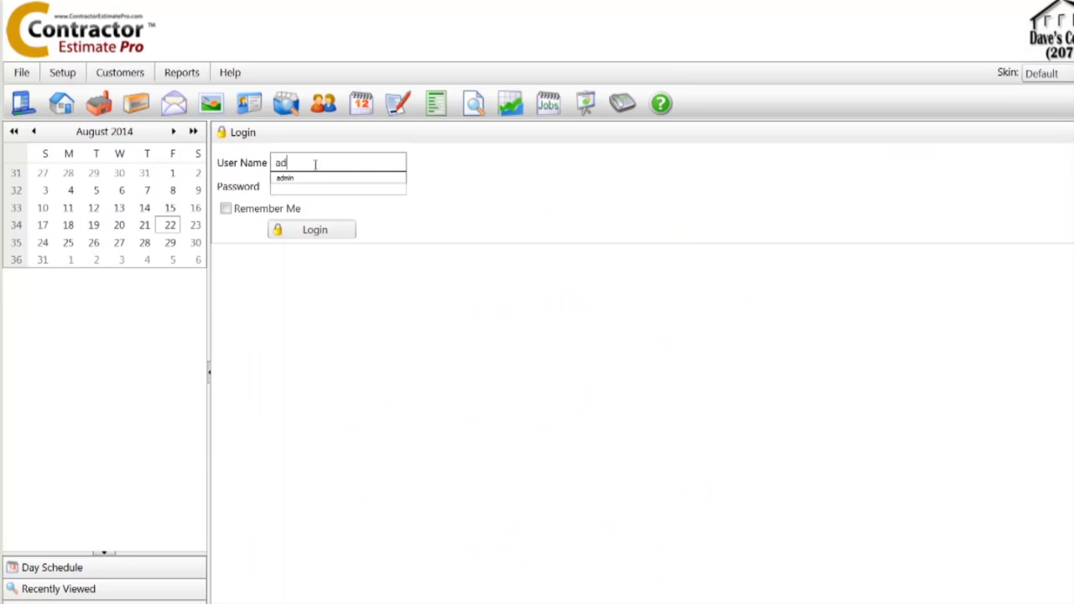
text(min)
key(Tab)
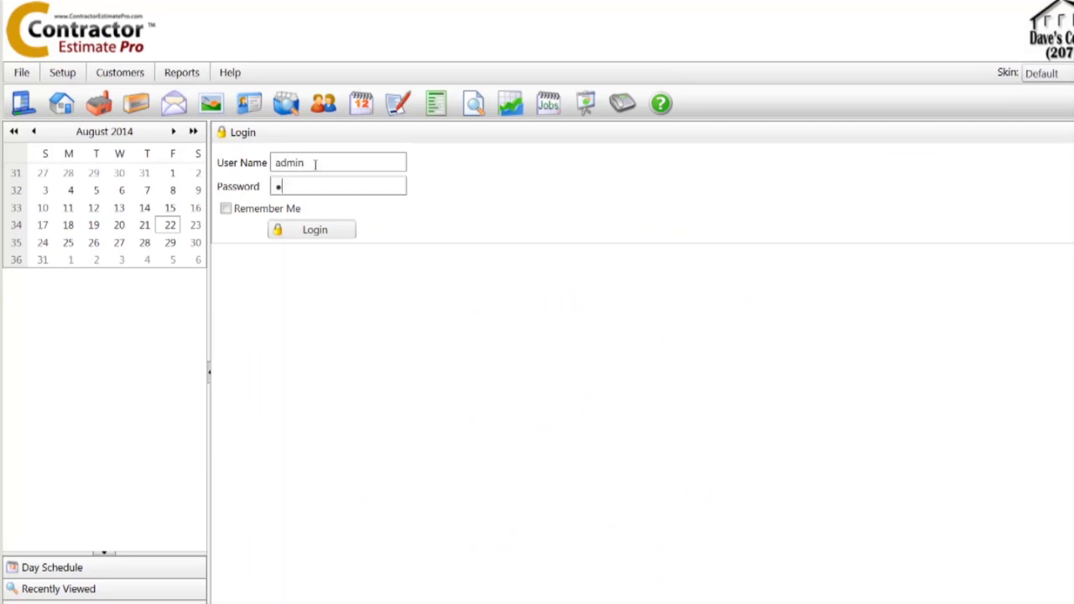
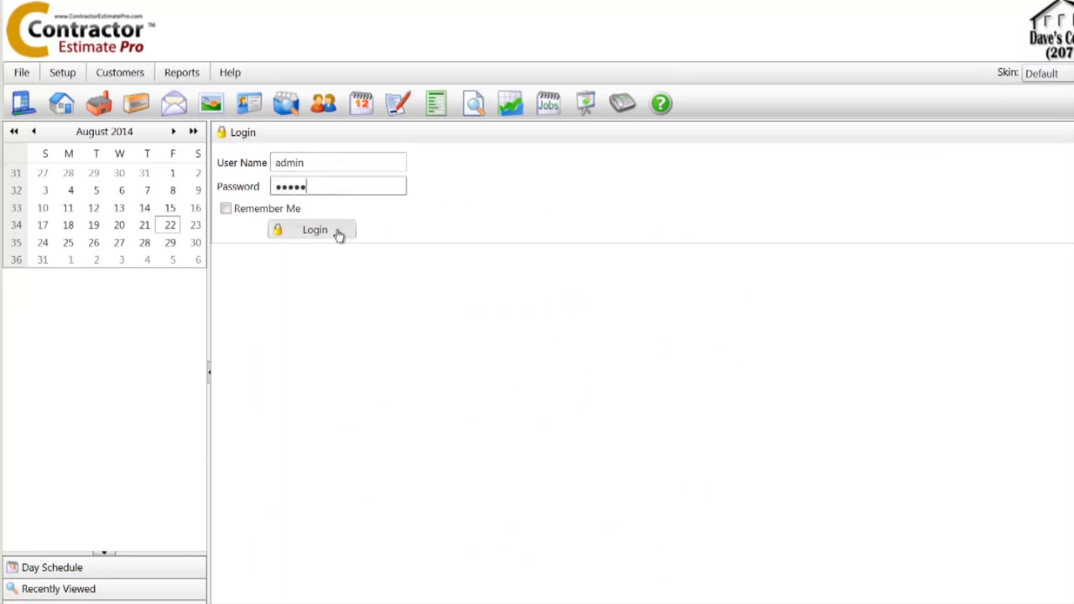
click(338, 234)
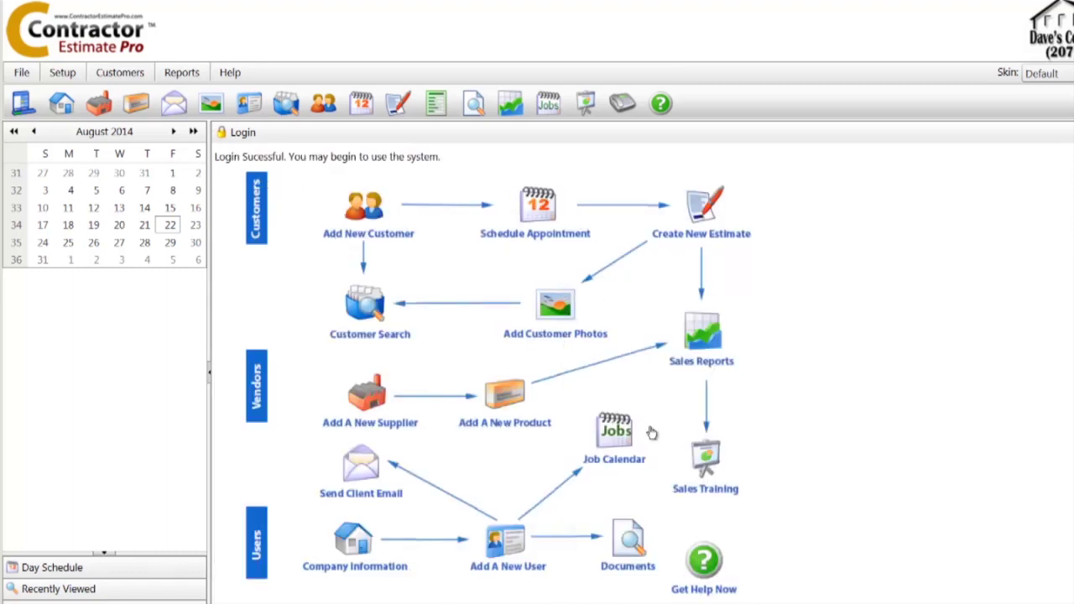
click(21, 72)
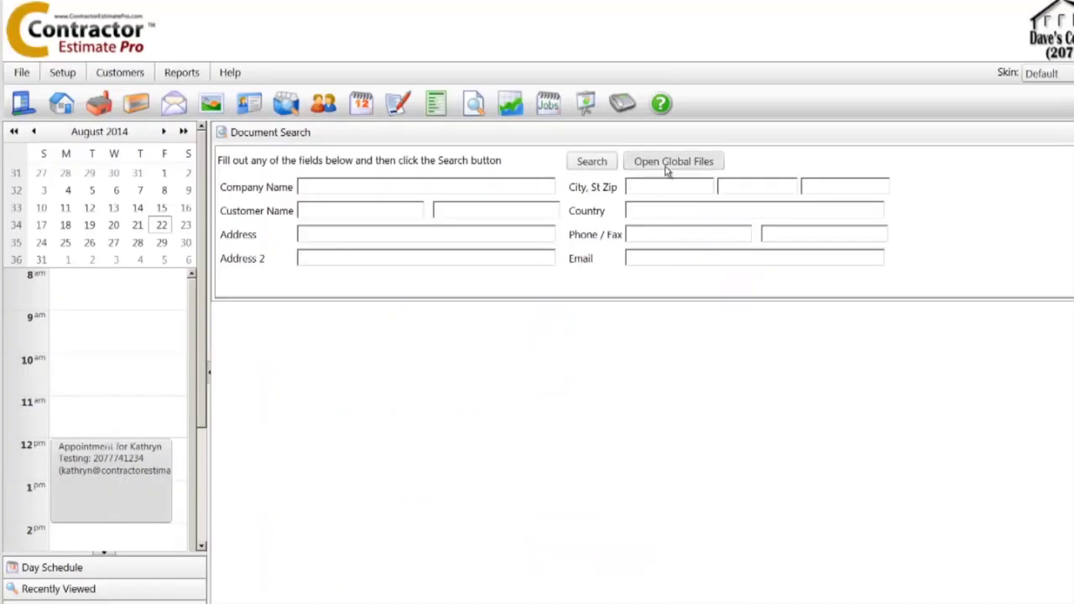
Open the Global File Storage window, showing an empty root folder.
click(664, 166)
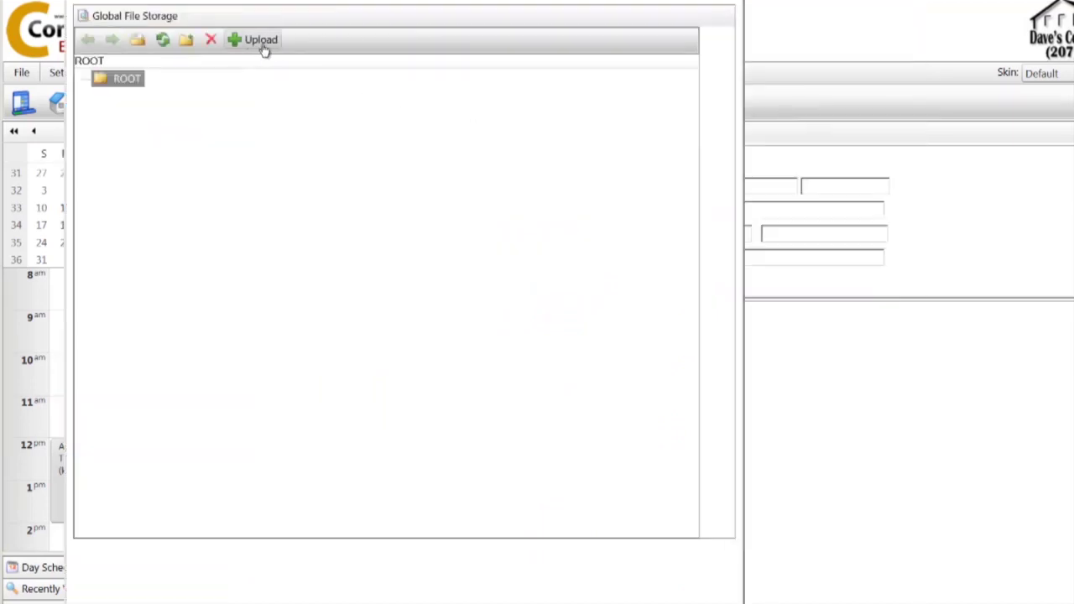
click(261, 42)
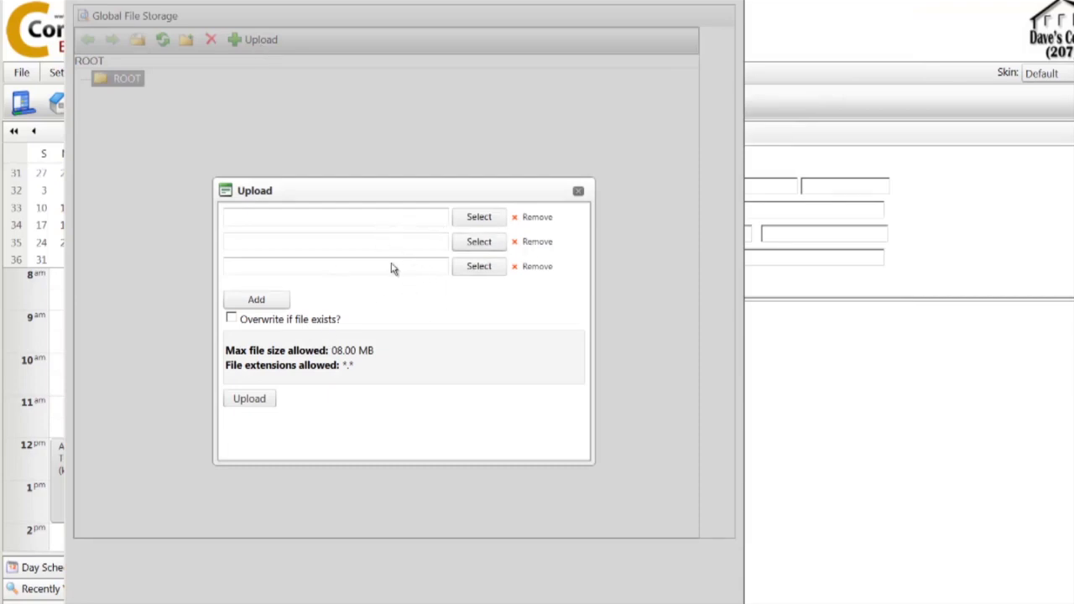
click(578, 191)
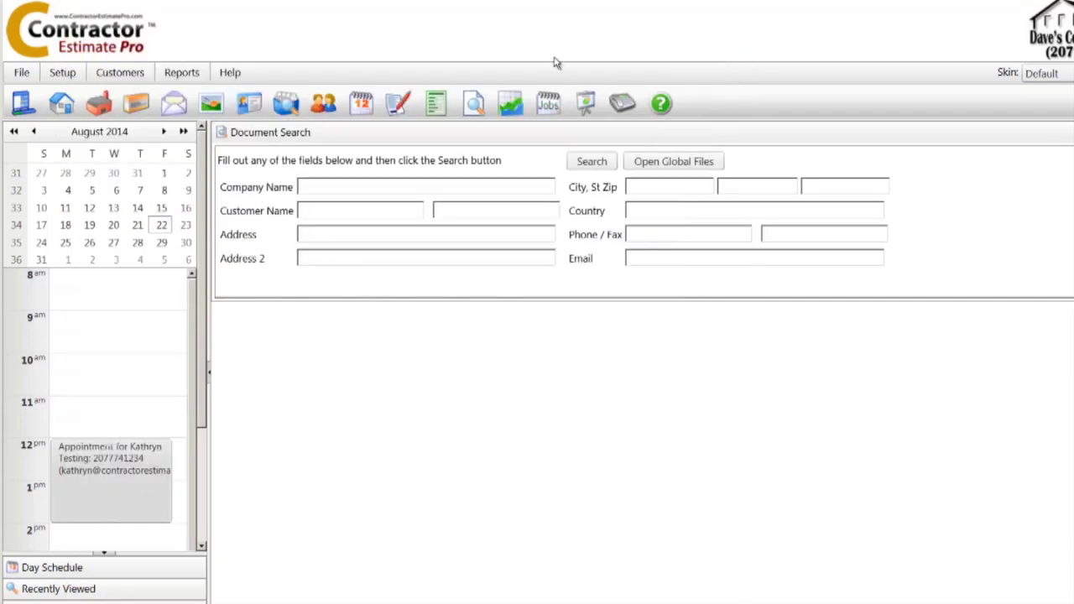
click(120, 73)
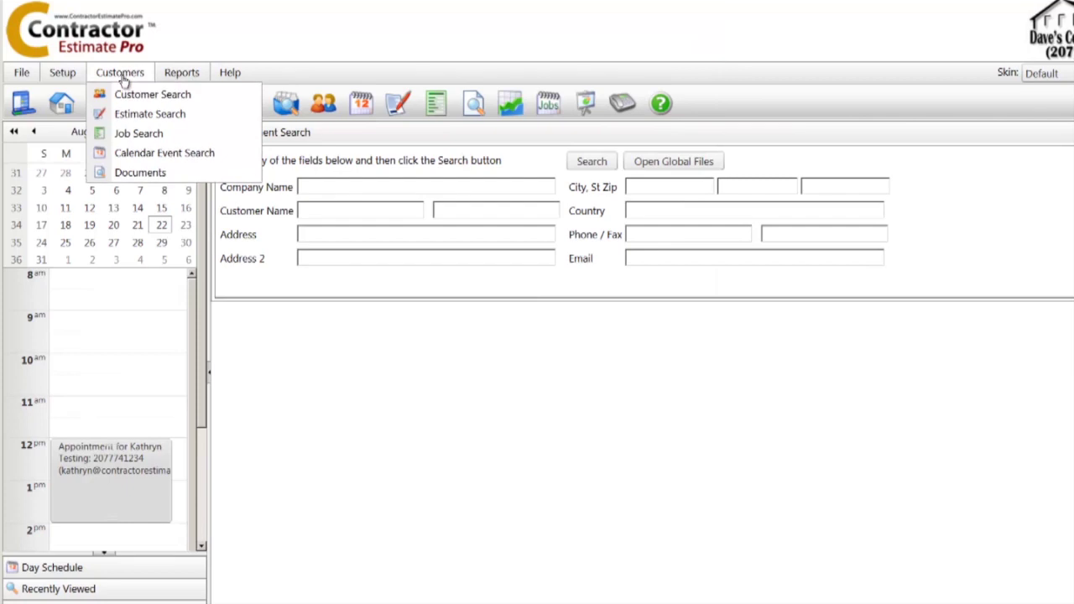
Return to the System Overview and open the Company Information record.
click(23, 103)
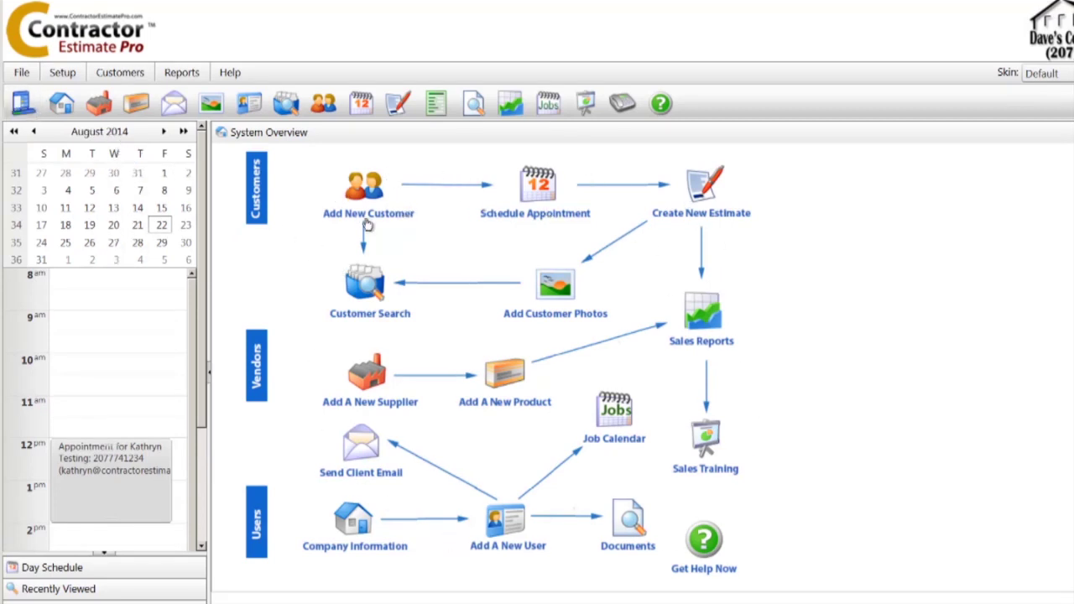
click(359, 538)
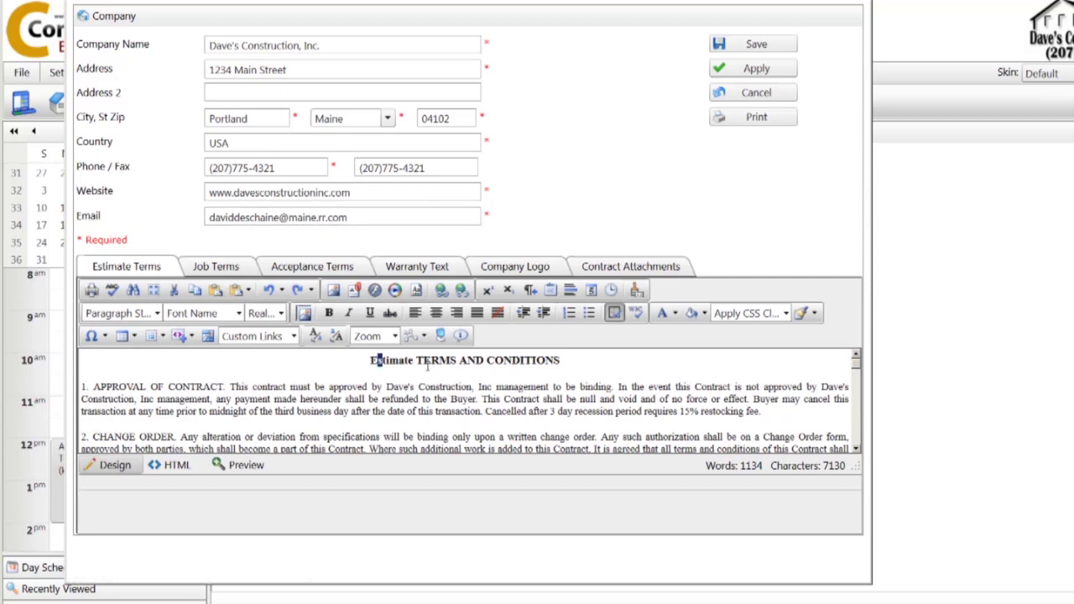
Read through the Estimate Terms and Conditions text.
drag(427, 367, 693, 445)
click(619, 394)
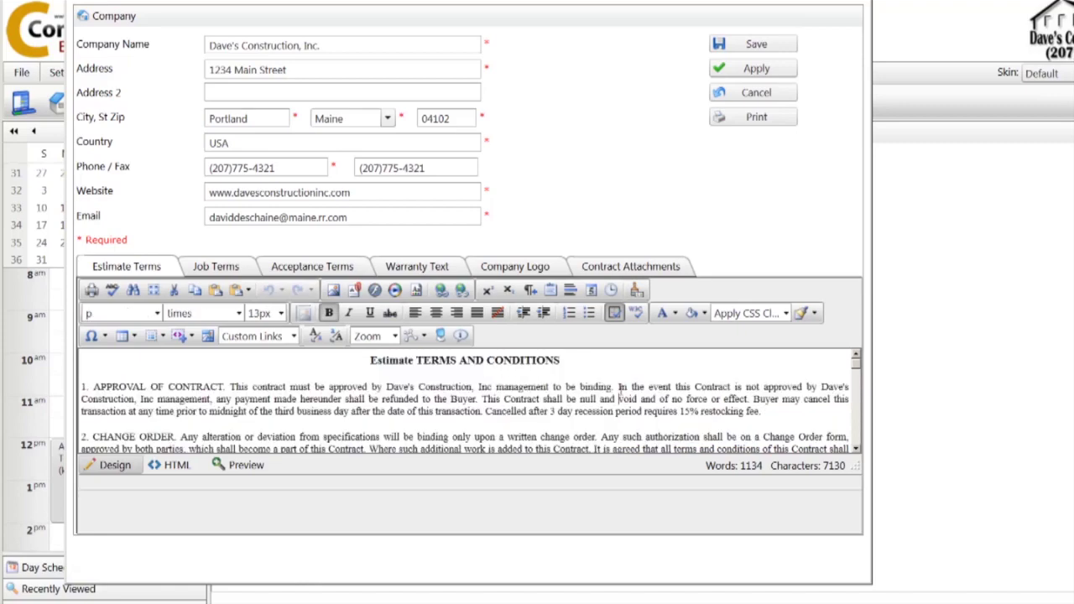
scroll(619, 395, down, 3)
scroll(619, 395, down, 3)
scroll(619, 396, down, 3)
scroll(621, 392, up, 6)
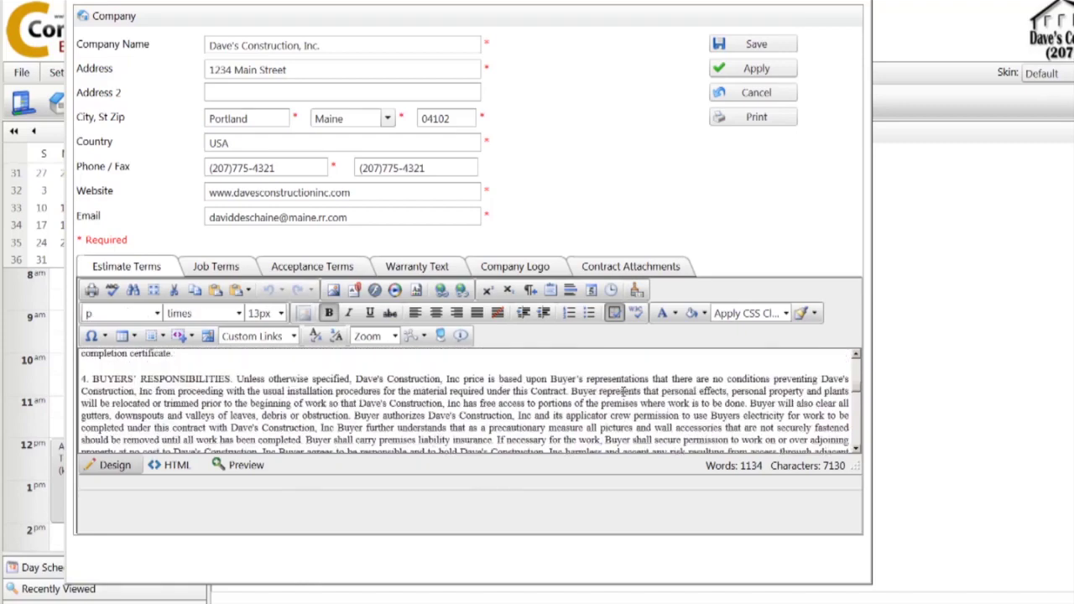
scroll(622, 391, up, 3)
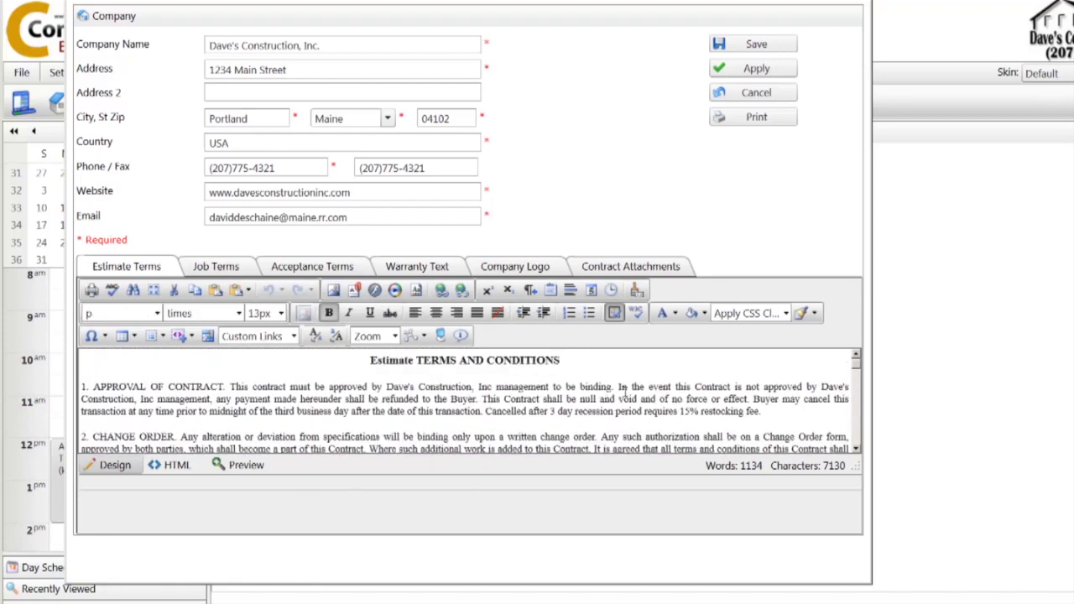
Review the Job Terms, Acceptance of Proposal, Warranty text, company logo and contract attachments.
click(228, 269)
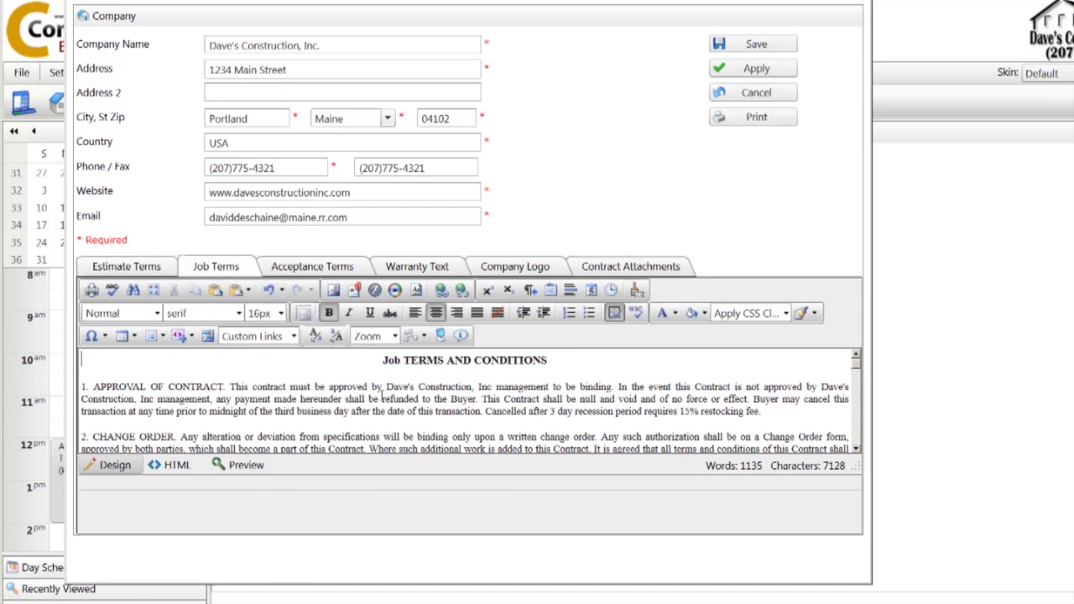
click(338, 271)
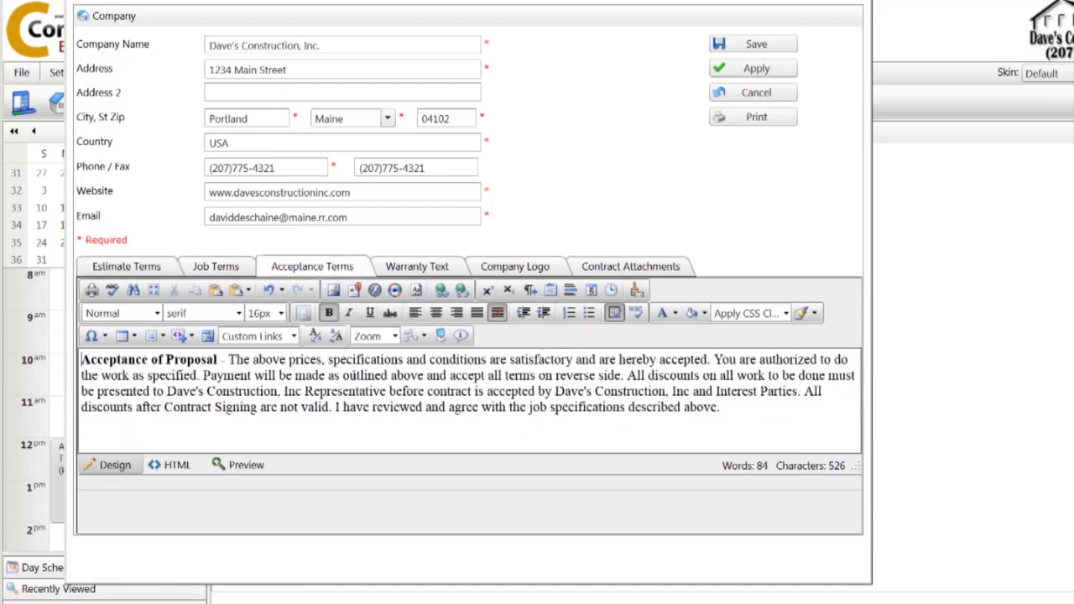
click(417, 270)
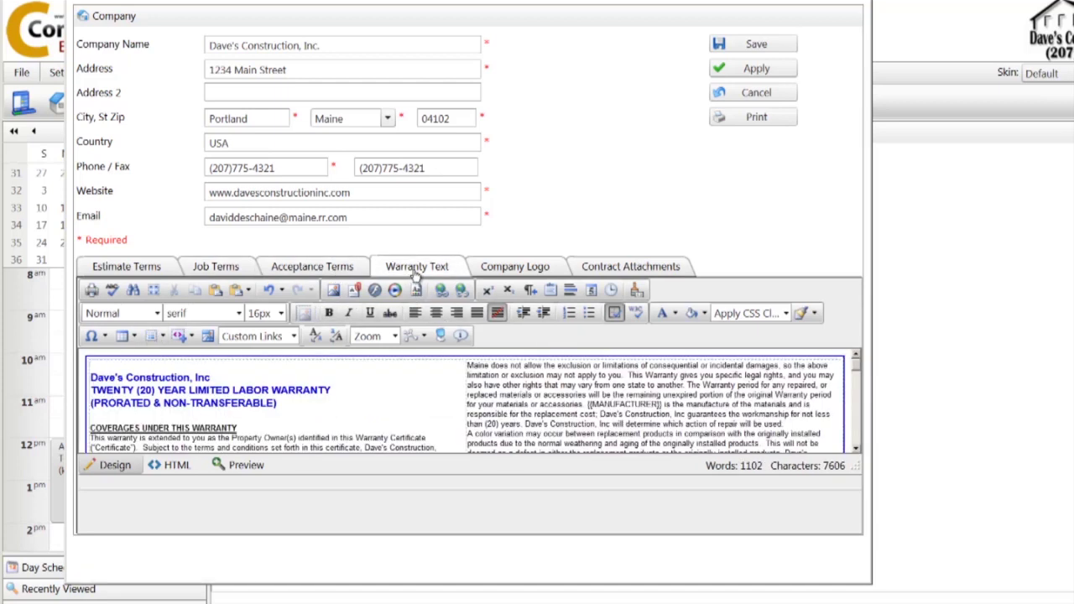
scroll(449, 387, down, 5)
scroll(448, 386, down, 5)
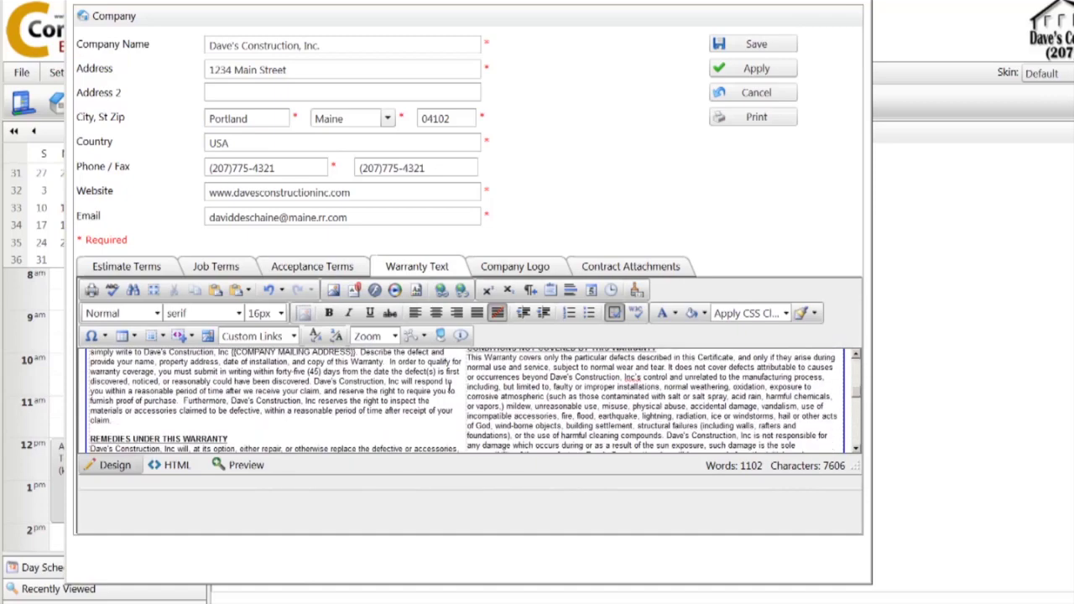
scroll(449, 386, down, 5)
scroll(448, 387, up, 15)
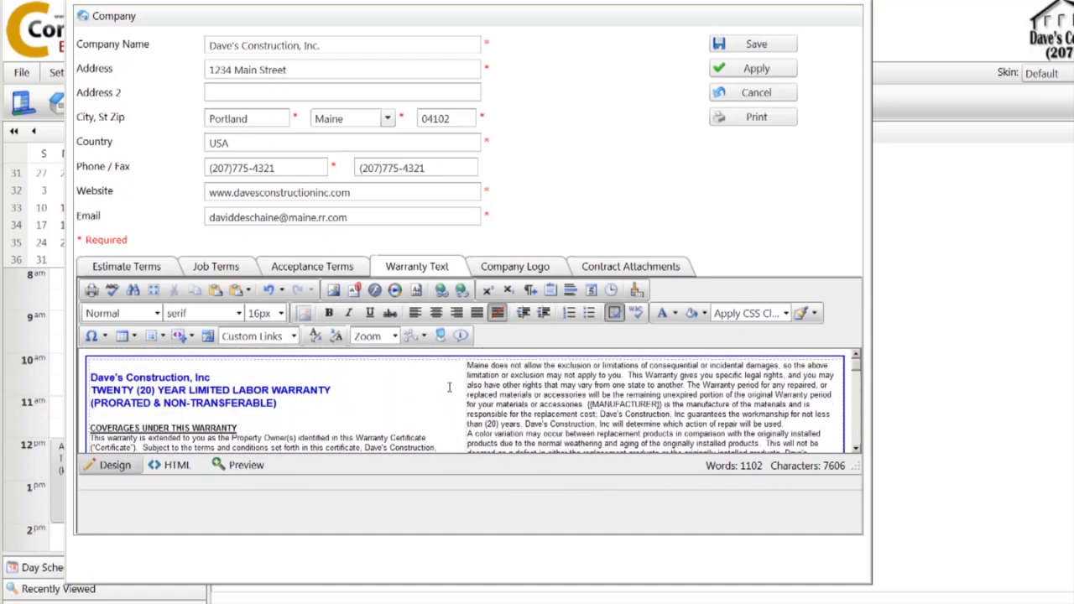
click(537, 276)
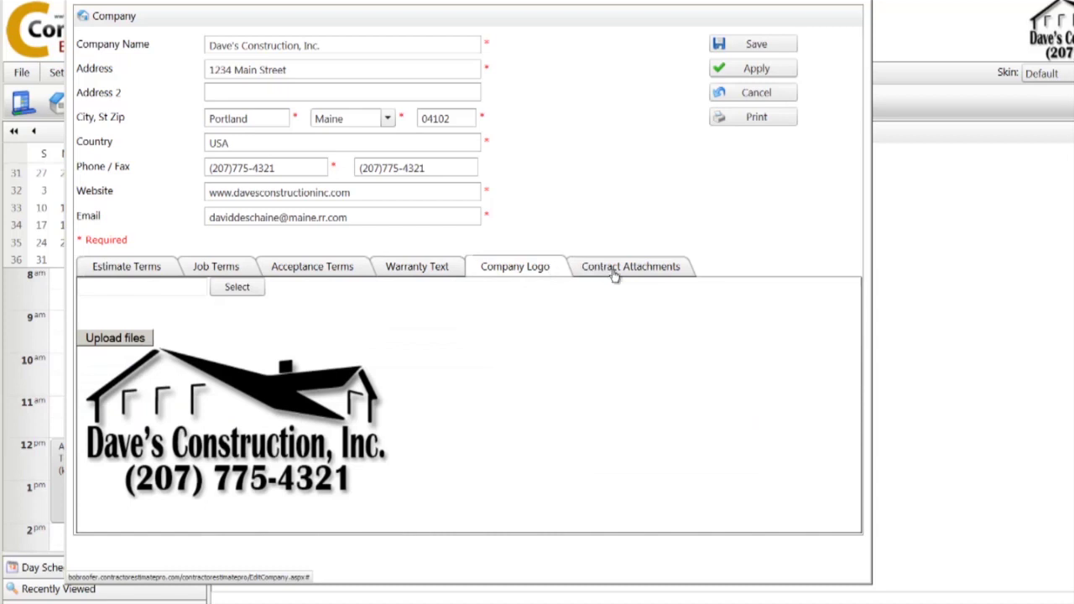
click(641, 276)
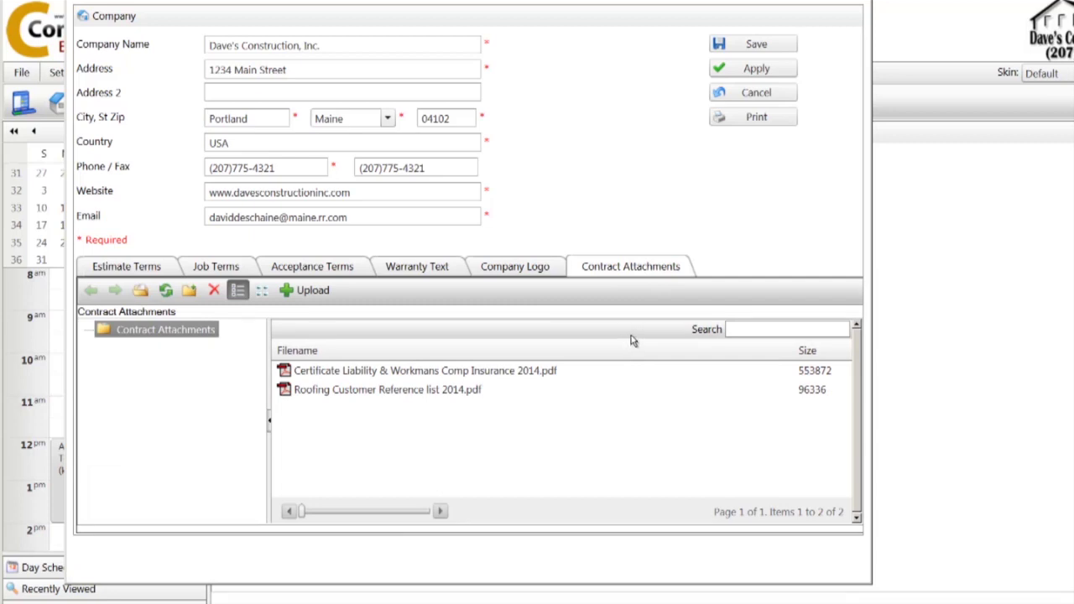
Select the insurance certificate PDF, step back to Estimate Terms, and cancel the Company form.
click(432, 375)
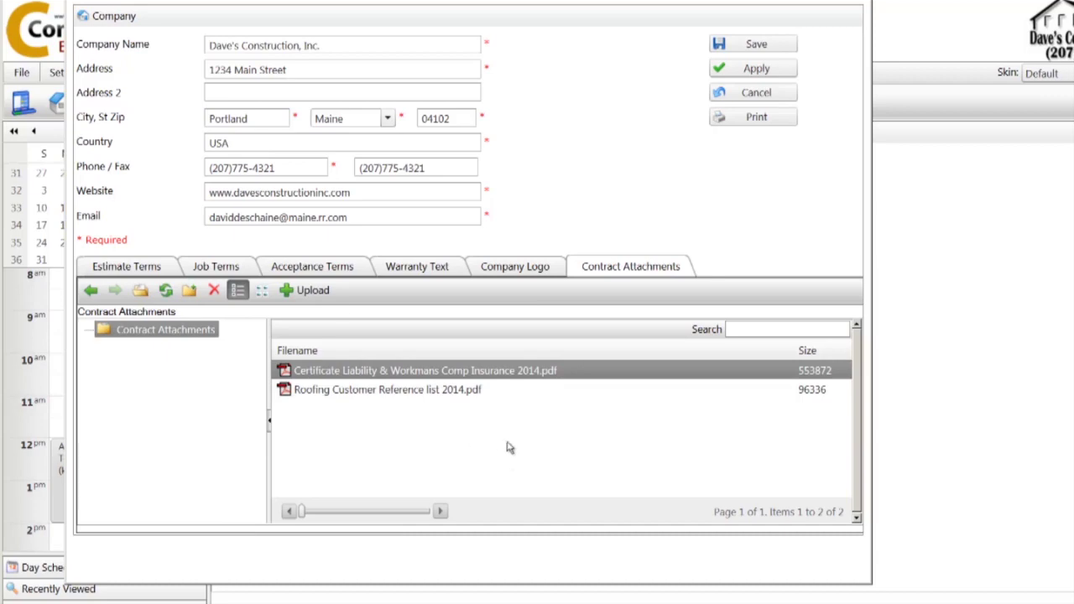
click(278, 267)
click(214, 267)
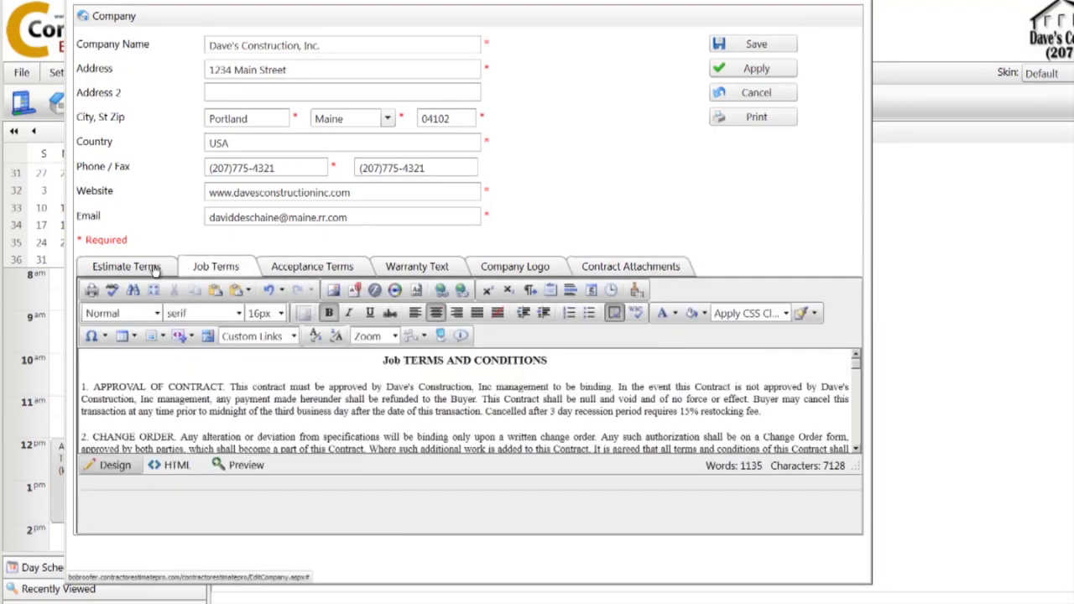
click(153, 267)
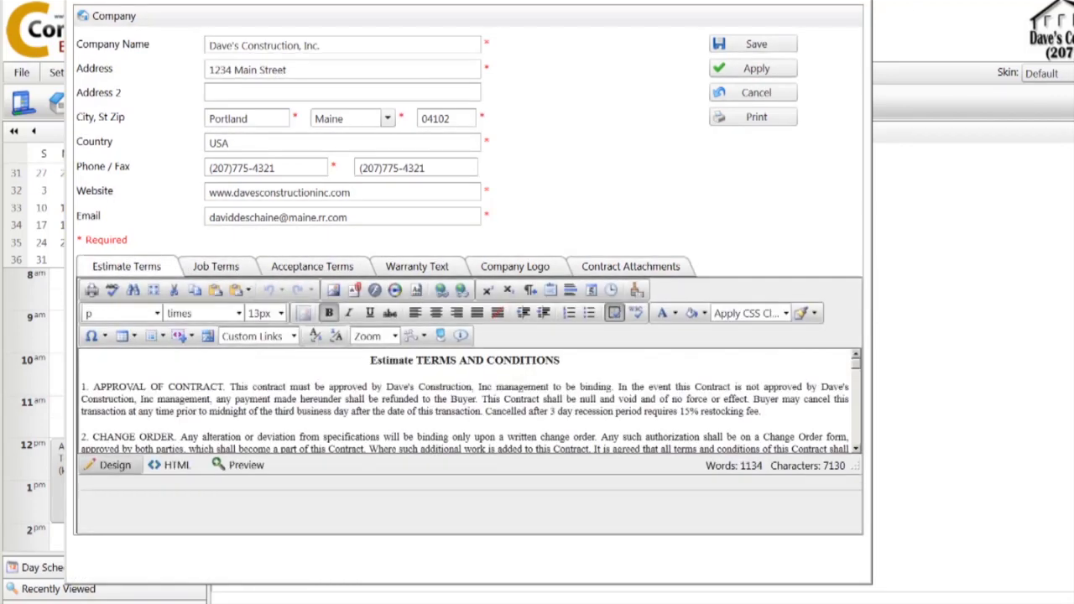
click(785, 76)
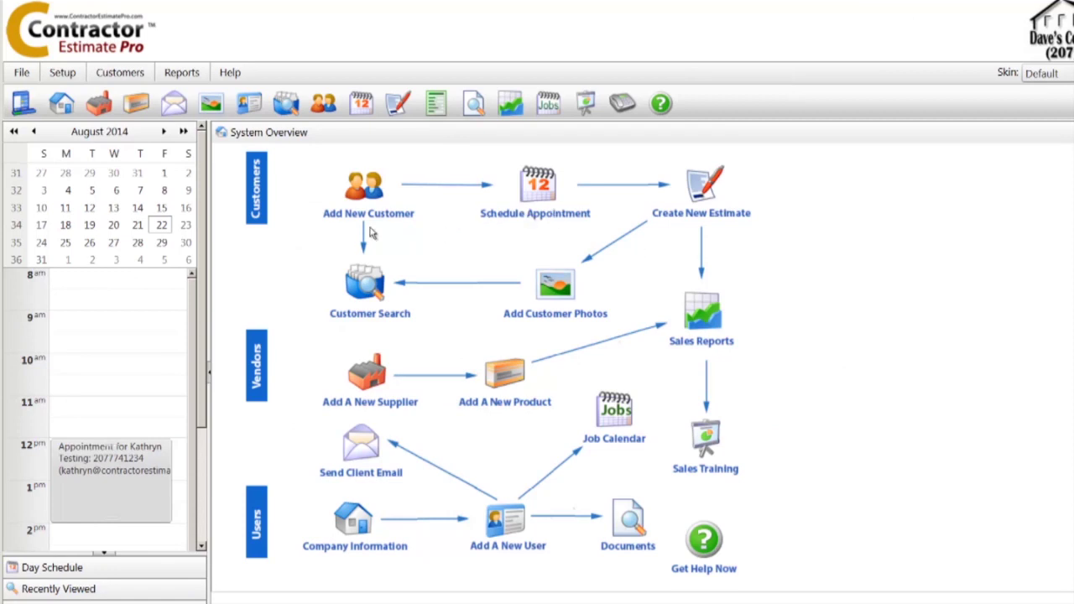
Look over a new User form's fields and Admin role, cancel it, then start a new customer.
click(509, 547)
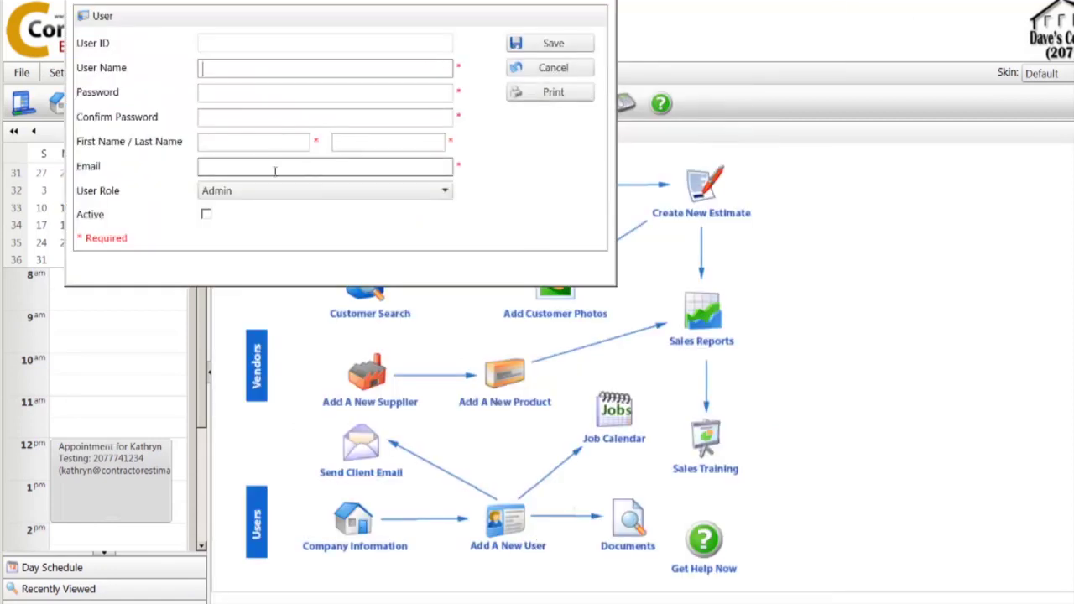
click(241, 66)
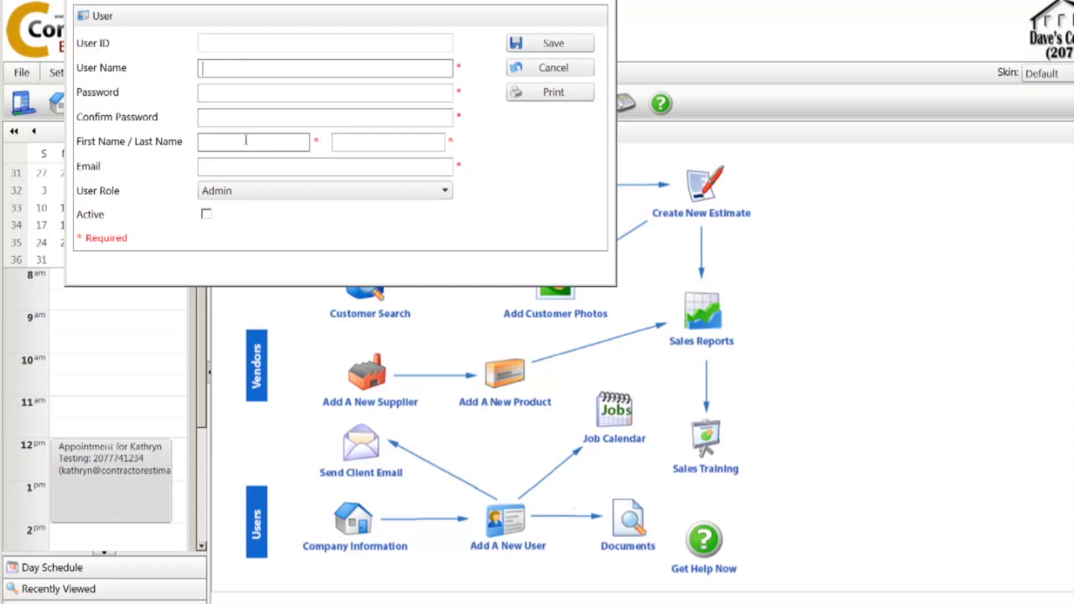
click(285, 143)
click(369, 143)
click(355, 169)
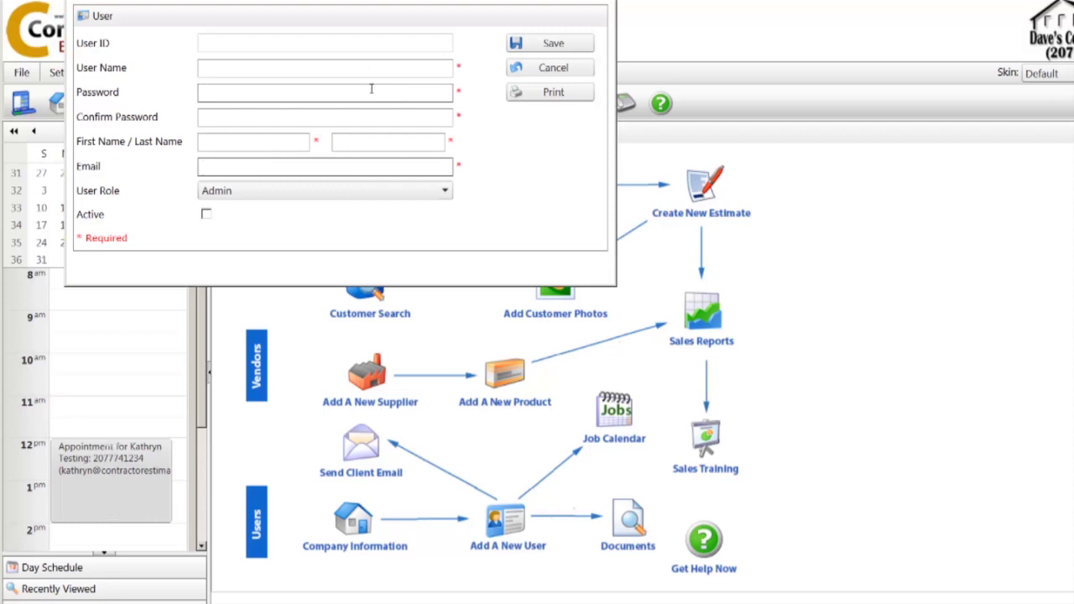
click(319, 195)
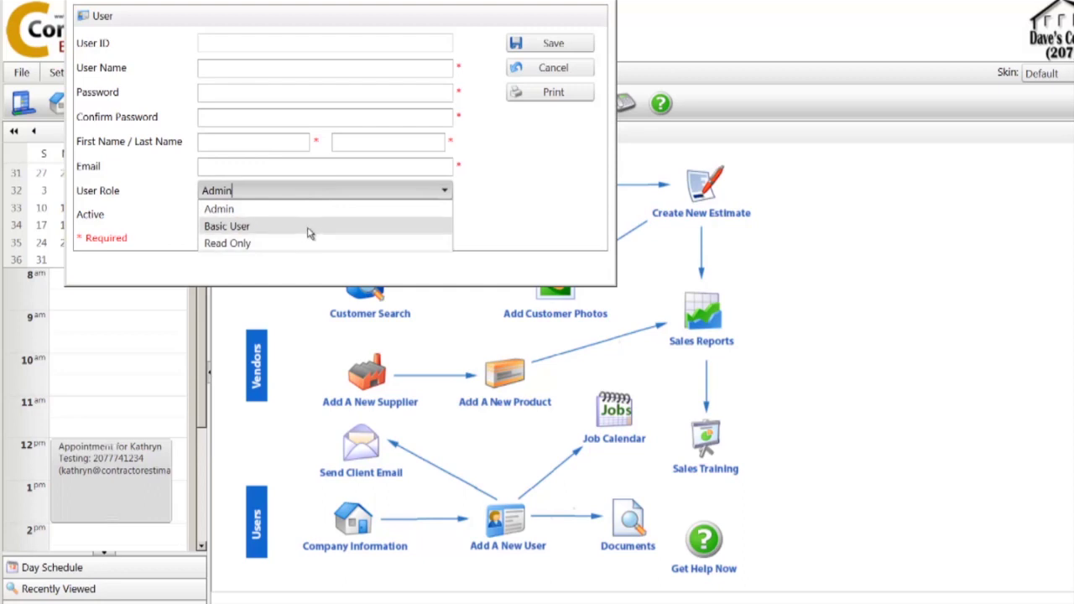
click(506, 237)
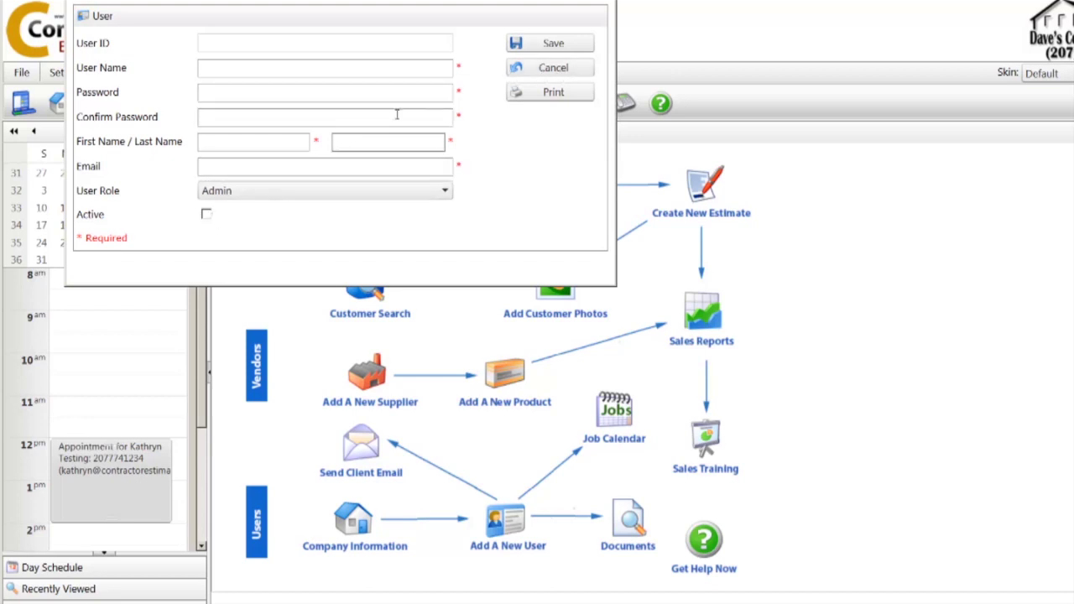
click(552, 67)
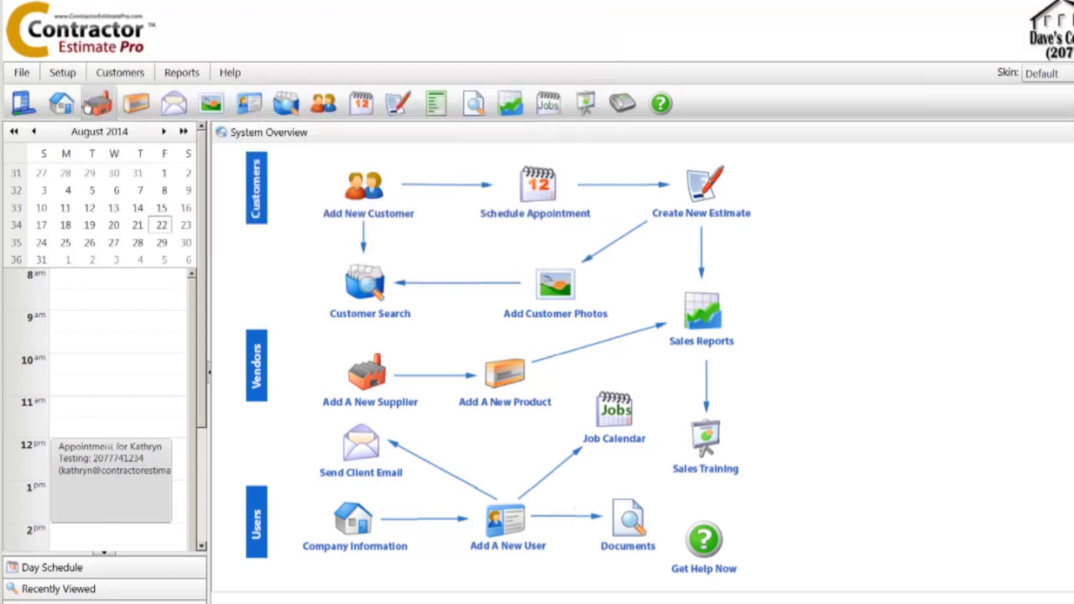
click(358, 222)
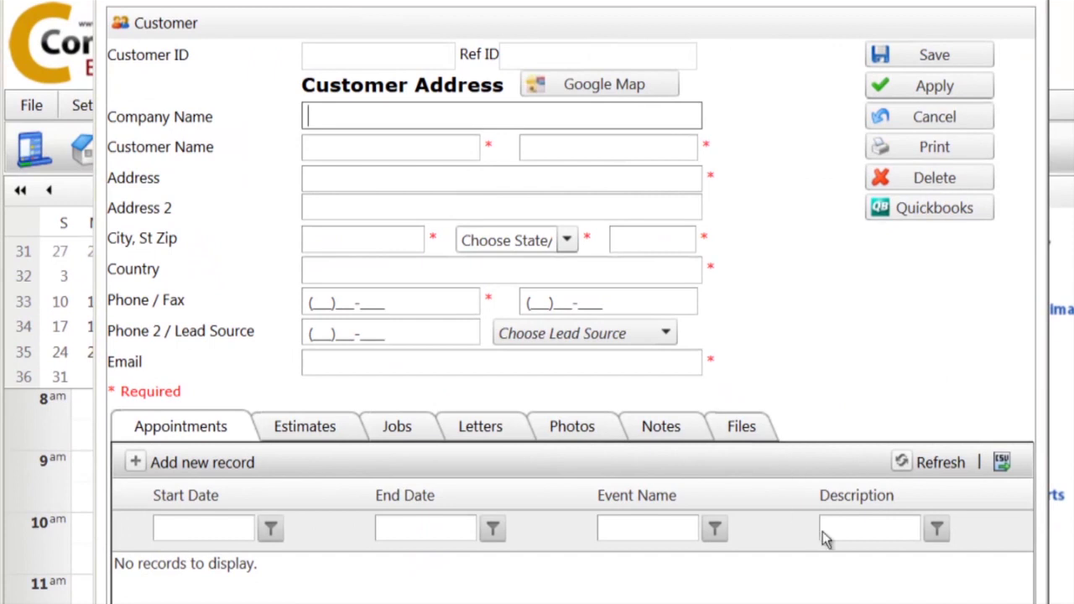
click(445, 148)
click(609, 151)
click(570, 186)
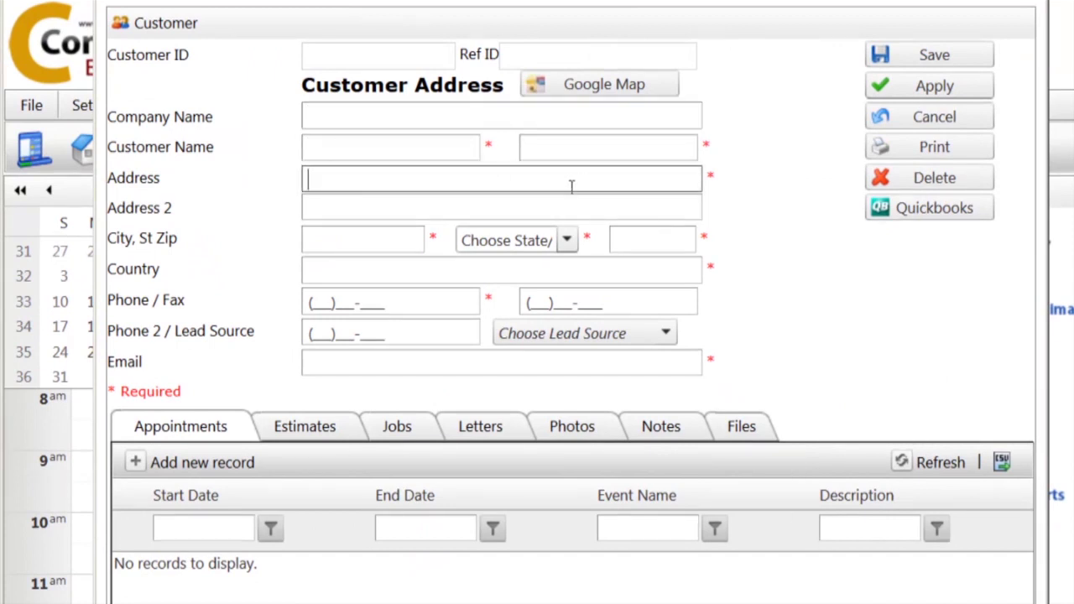
click(474, 203)
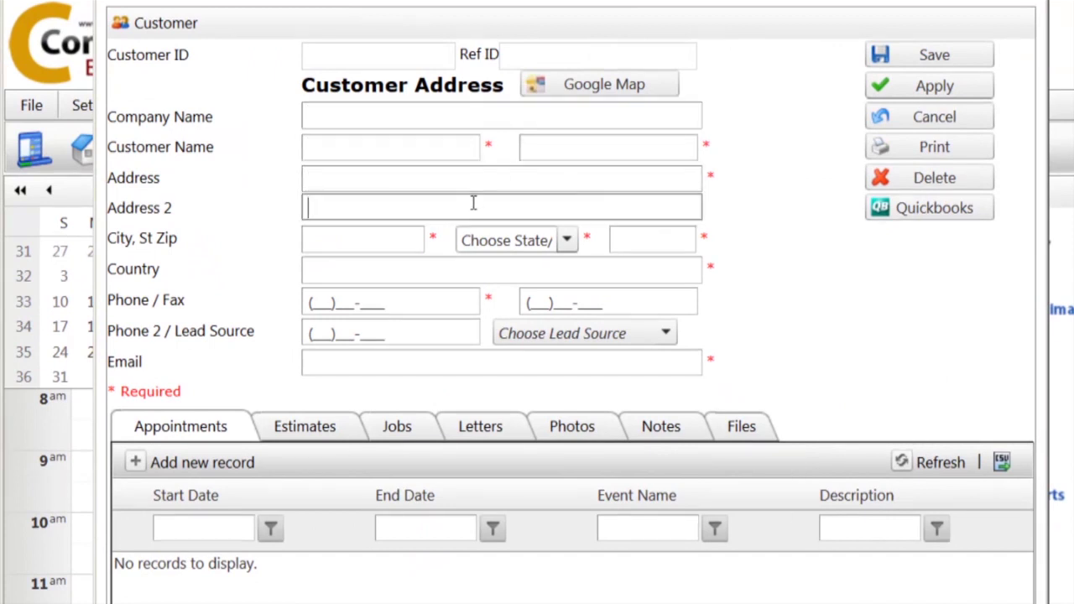
click(433, 306)
click(597, 304)
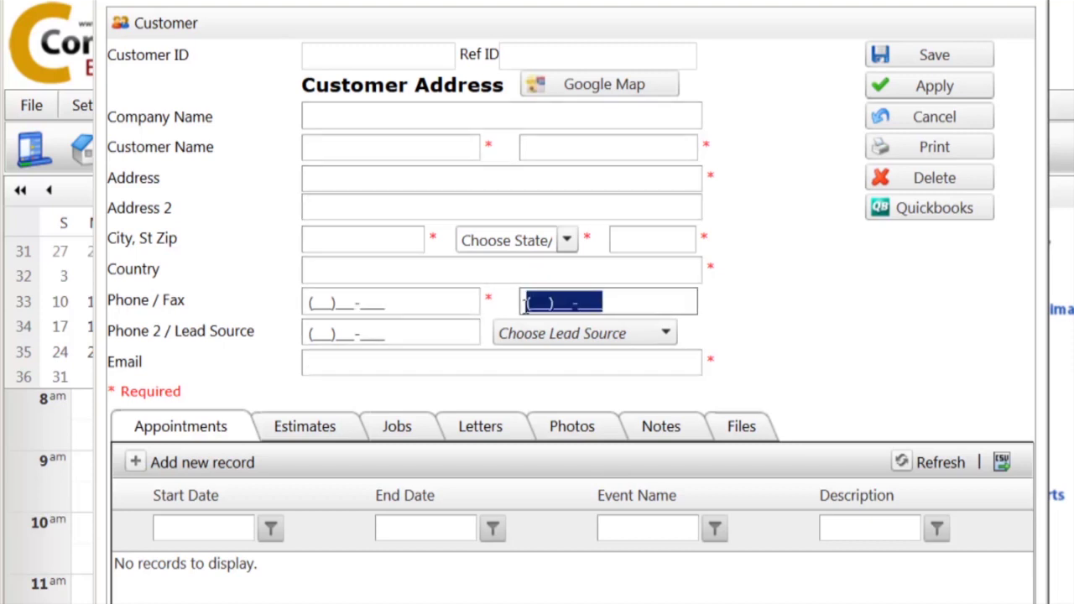
click(419, 326)
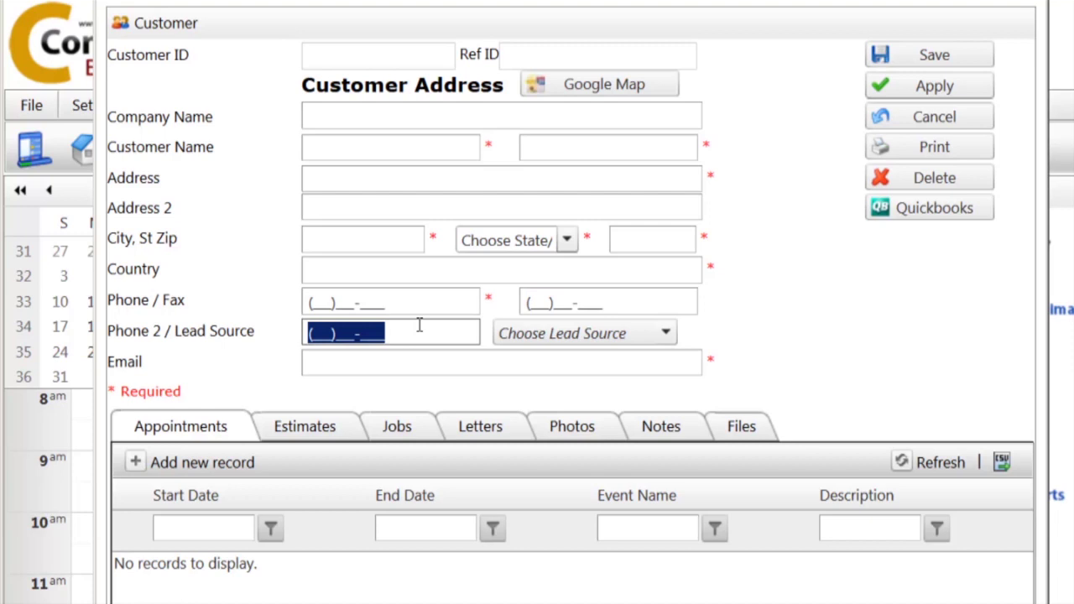
click(610, 332)
click(383, 366)
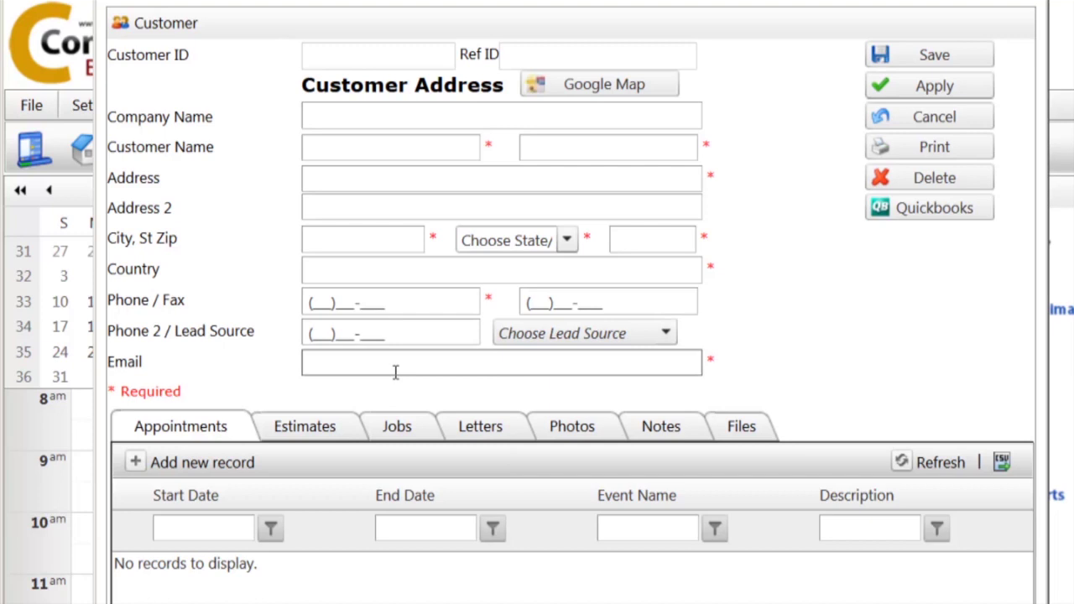
click(302, 434)
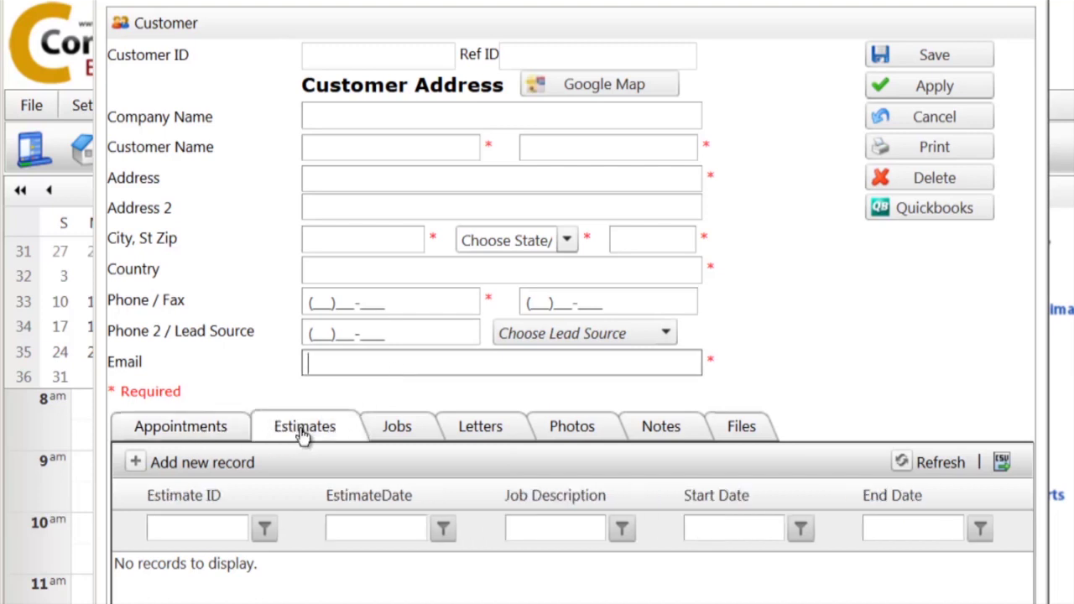
click(402, 434)
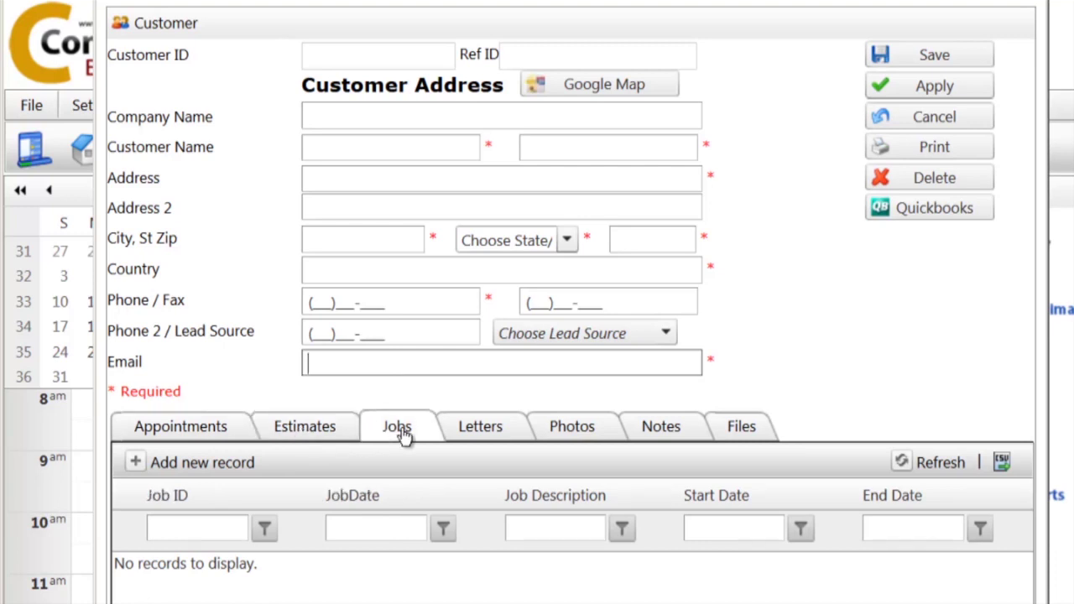
click(504, 427)
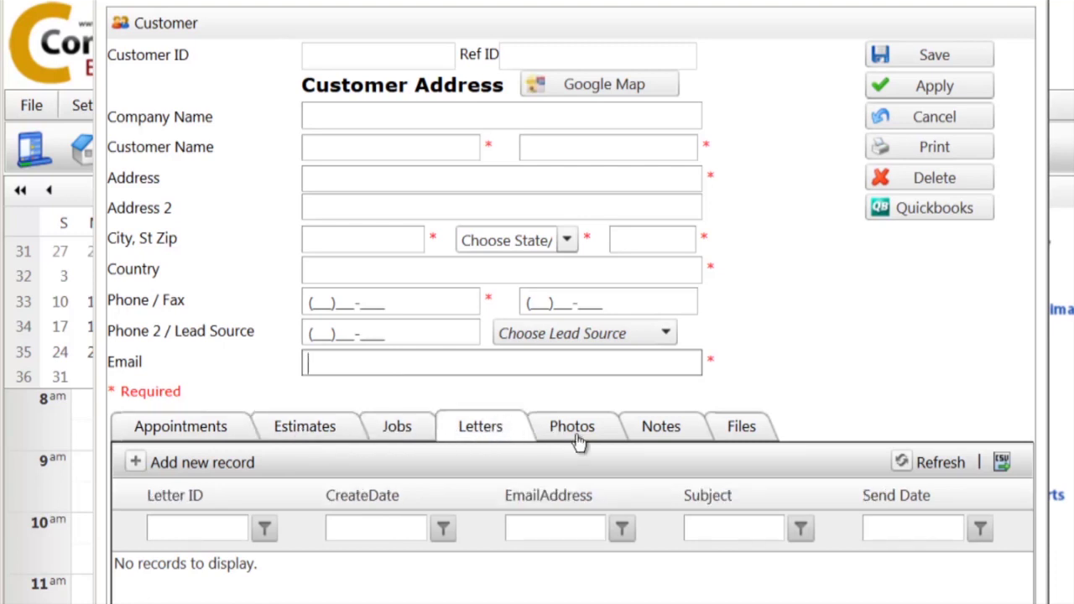
click(578, 438)
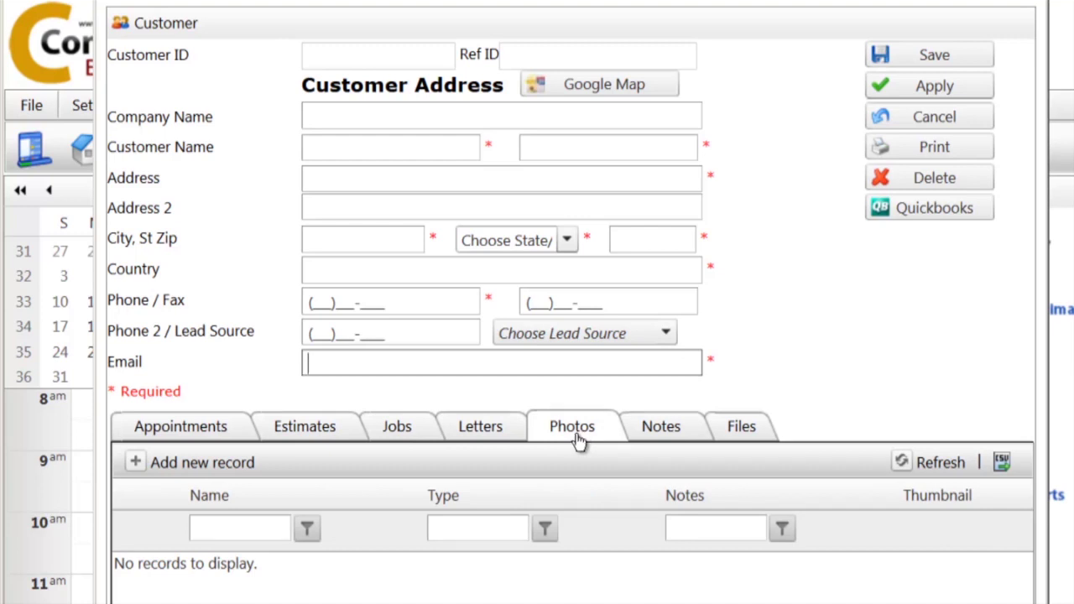
click(678, 438)
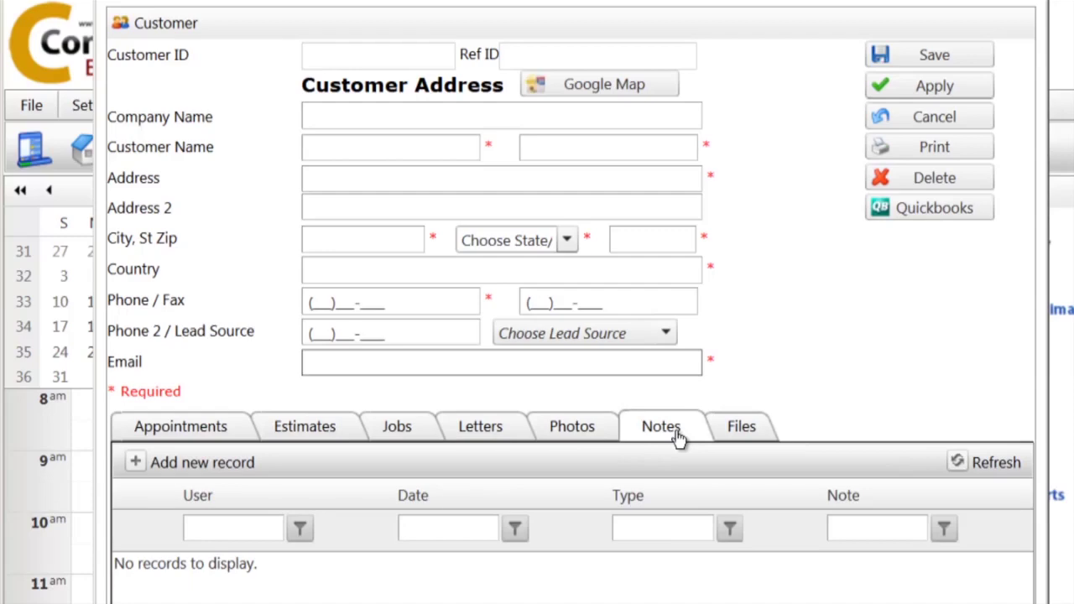
click(740, 437)
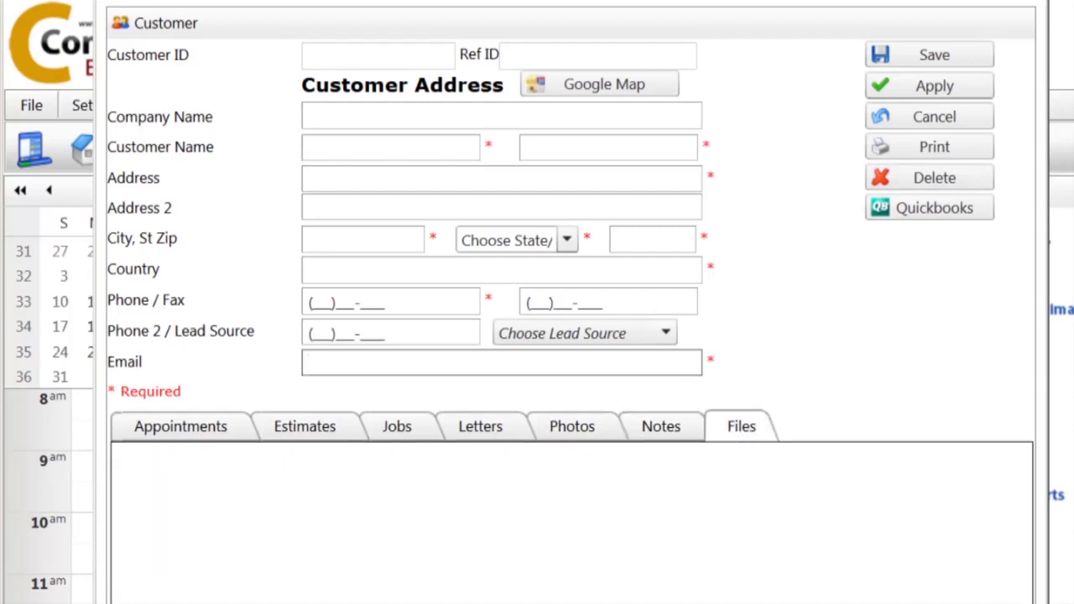
key(Escape)
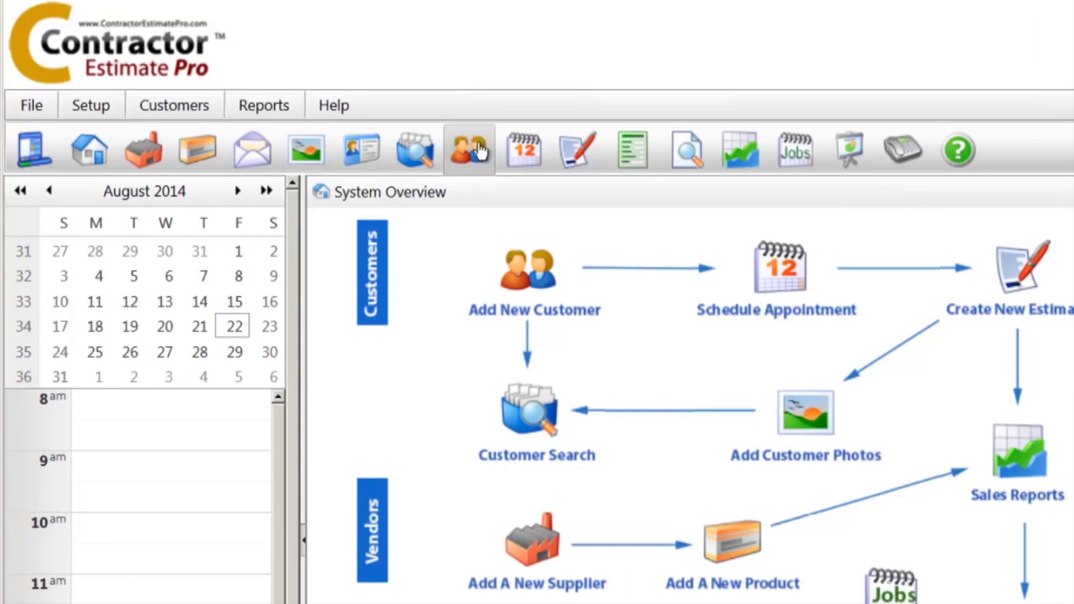
Open customer David Testing's record from the customer list, allowing Firefox pop-ups.
click(475, 151)
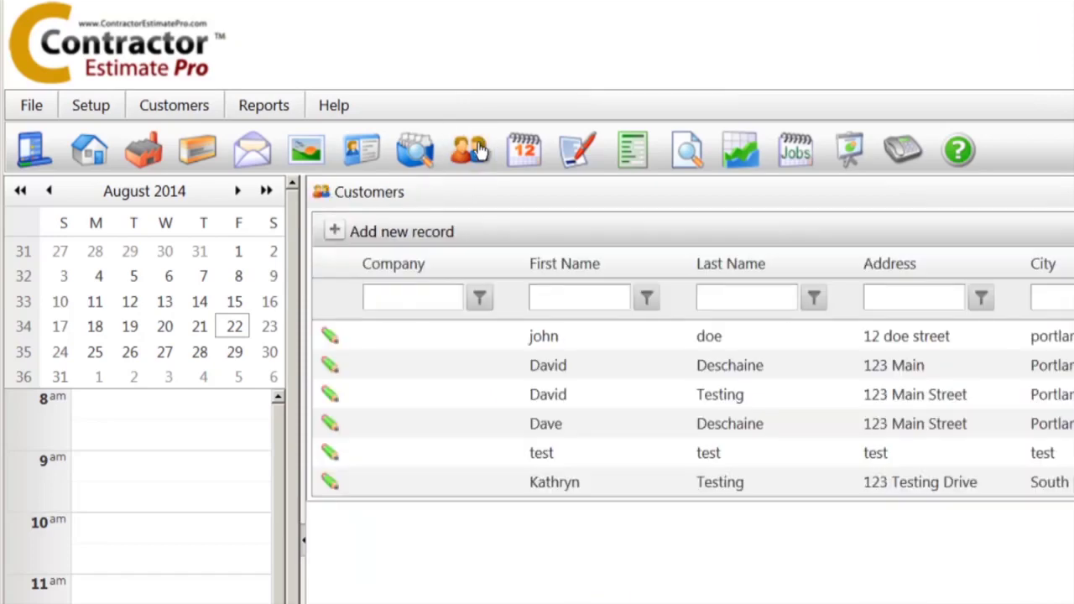
click(330, 399)
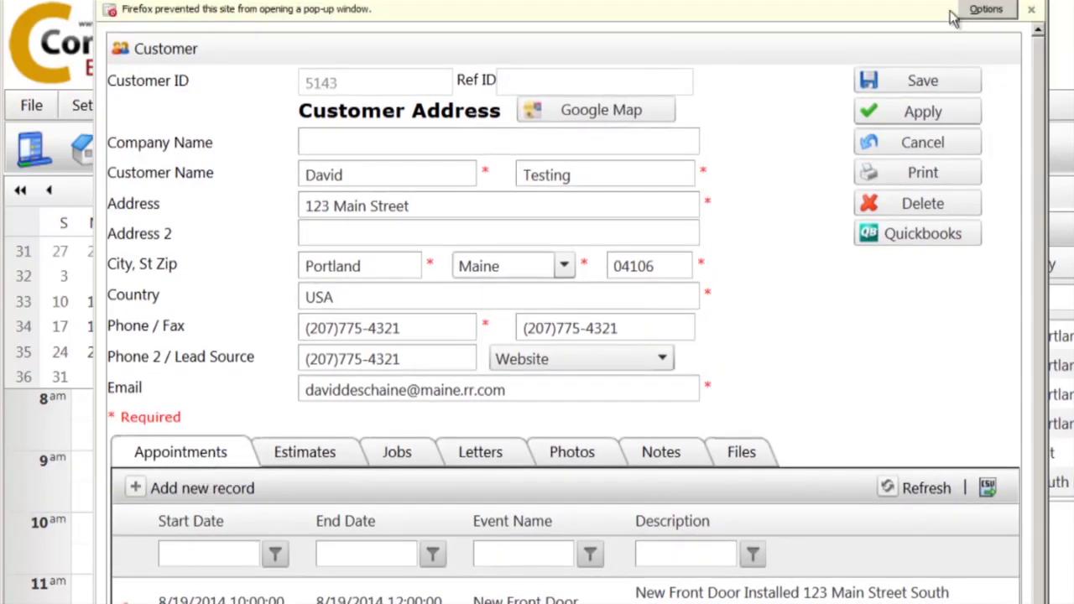
click(986, 11)
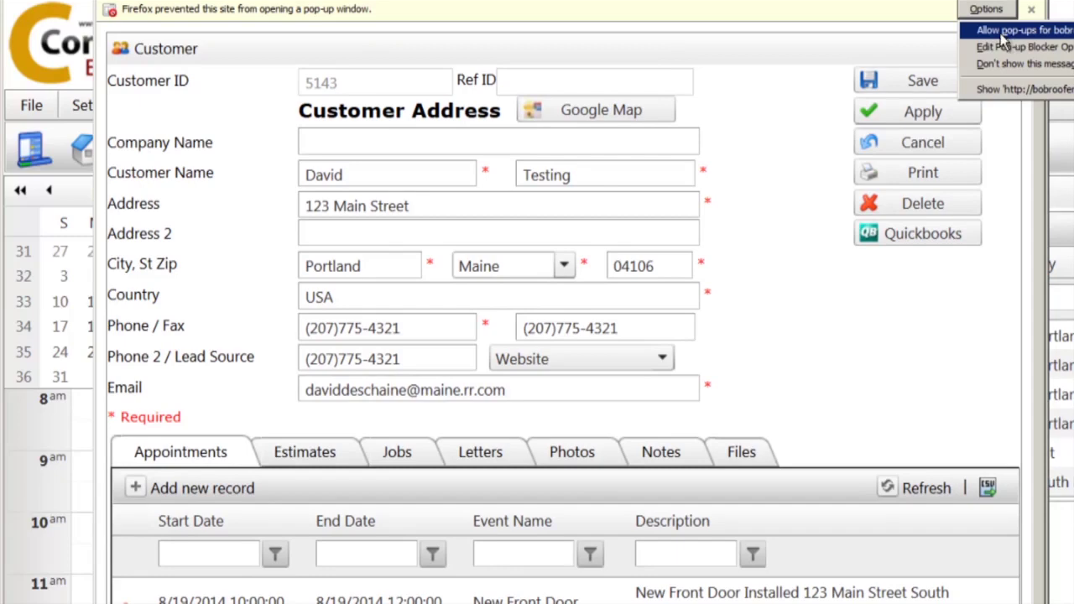
click(996, 33)
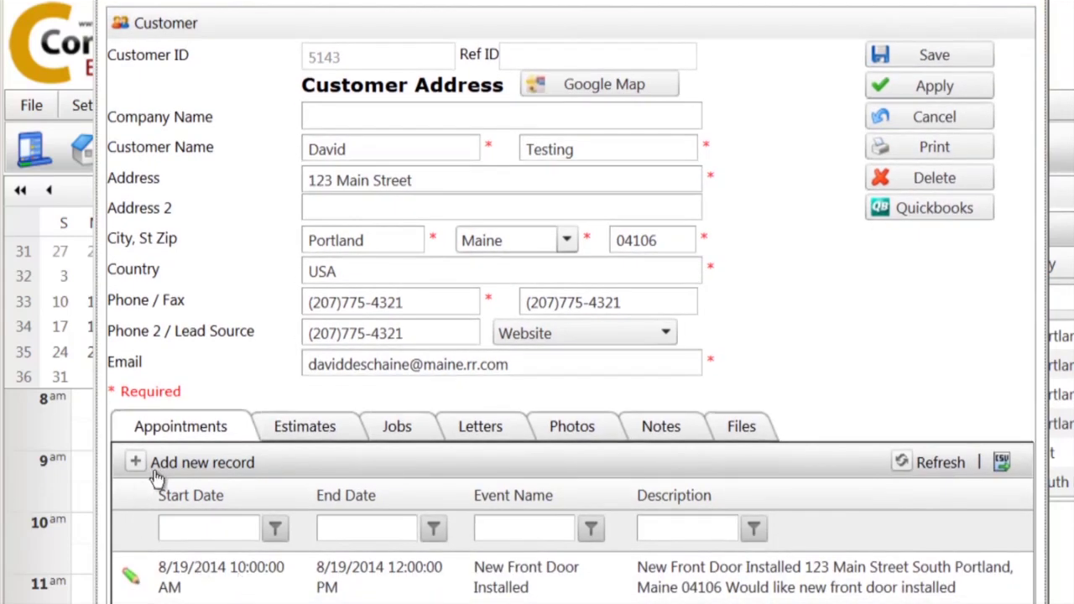
click(159, 474)
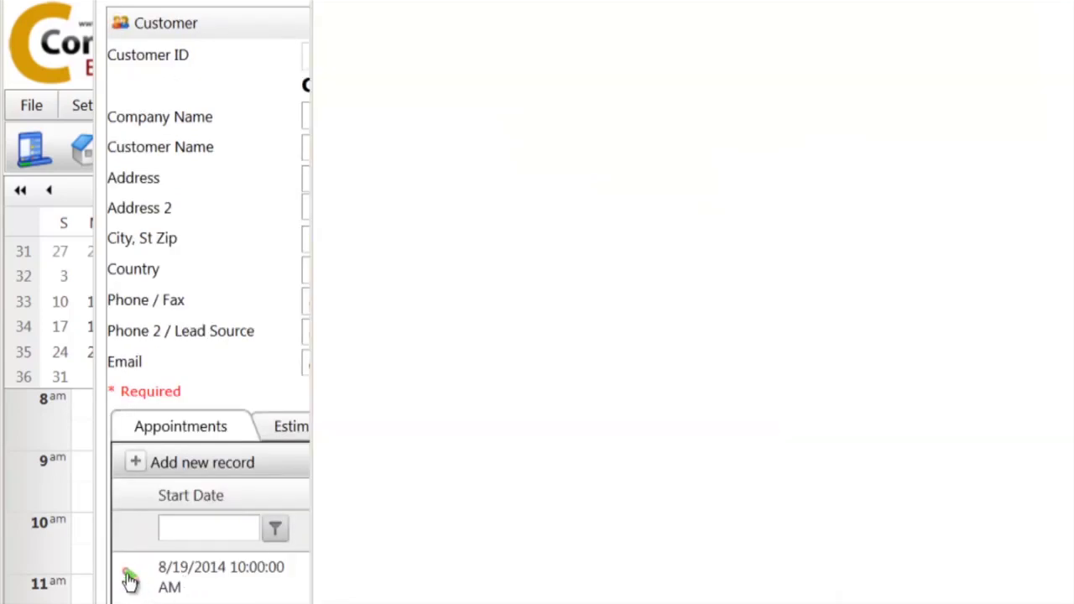
Inspect the New Front Door Installed appointment's start date and 10:00 AM start time.
click(130, 577)
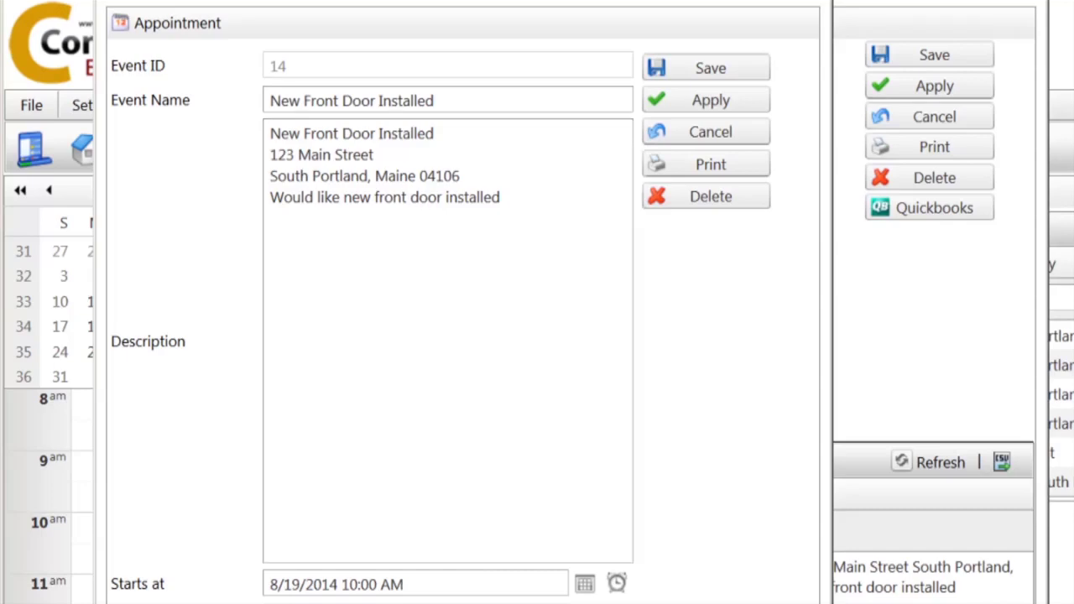
click(585, 584)
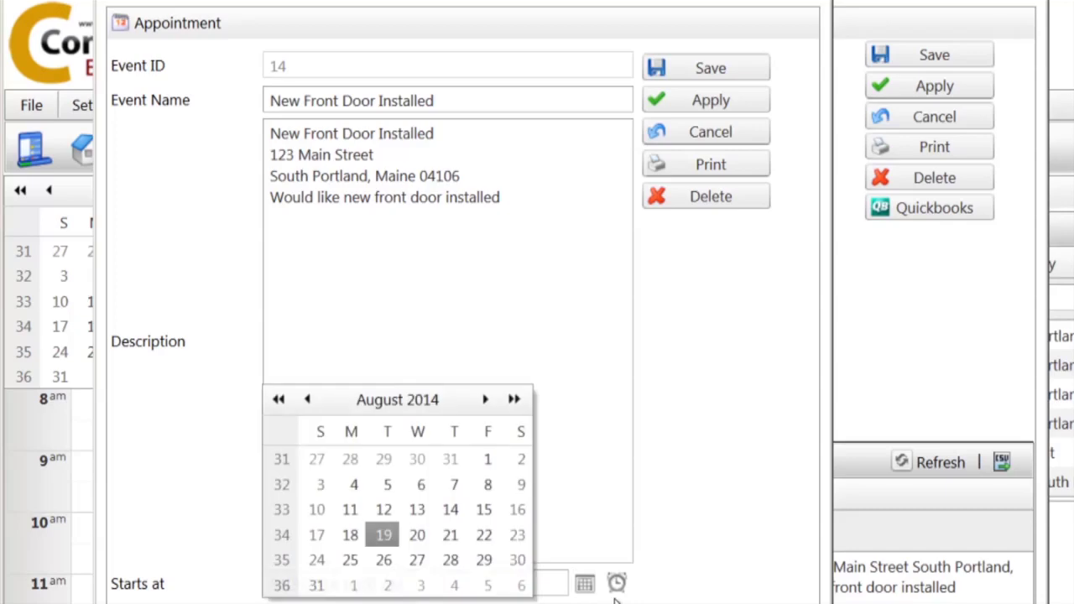
click(616, 582)
click(714, 597)
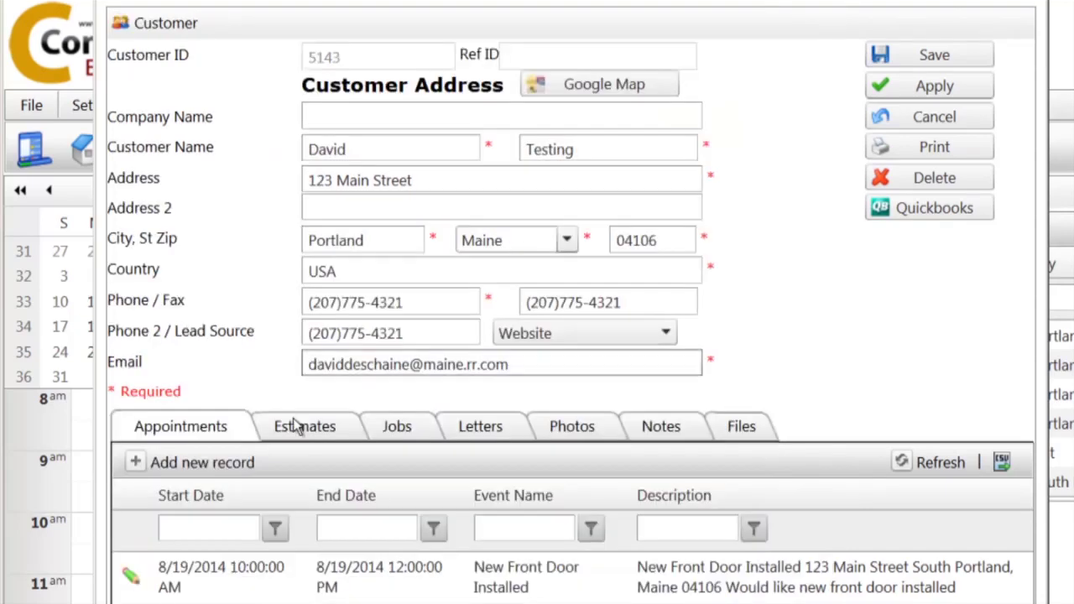
Review estimate 13's job description, images, terms, payment schedule and miscellaneous expenses.
click(325, 436)
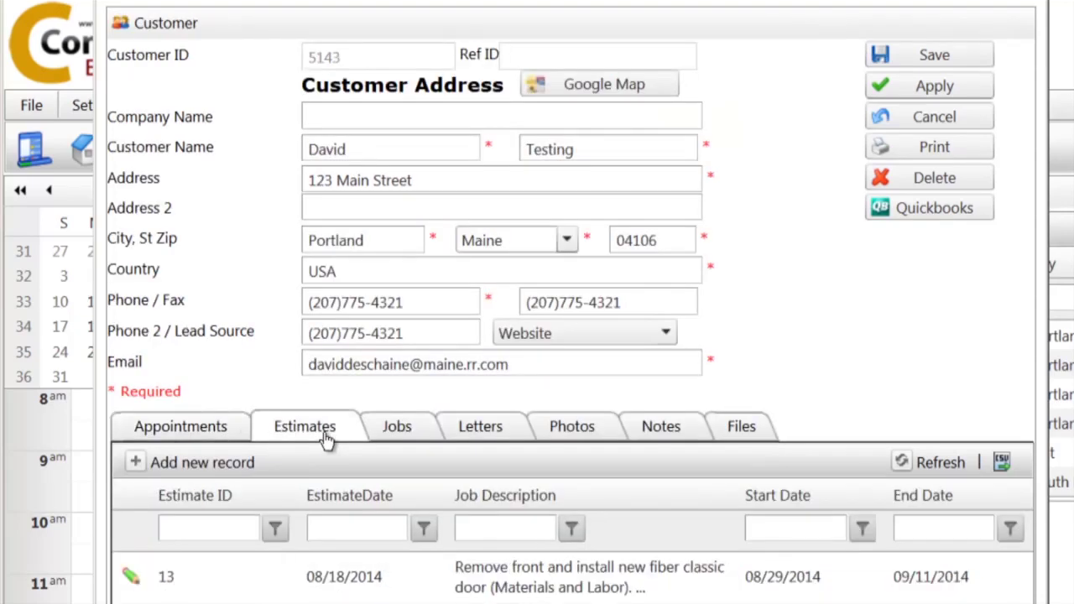
click(132, 577)
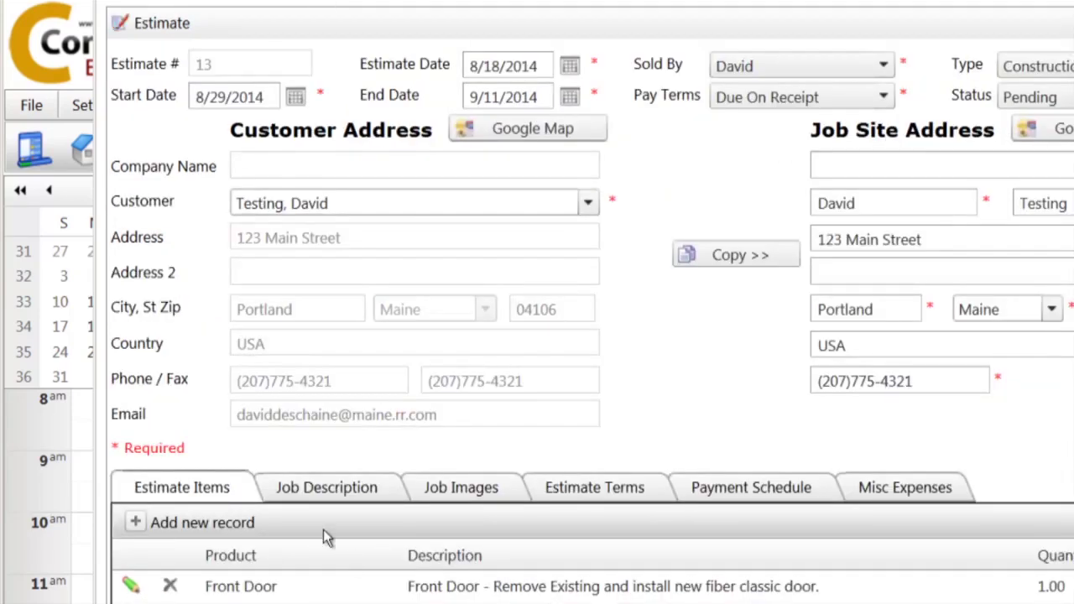
click(326, 495)
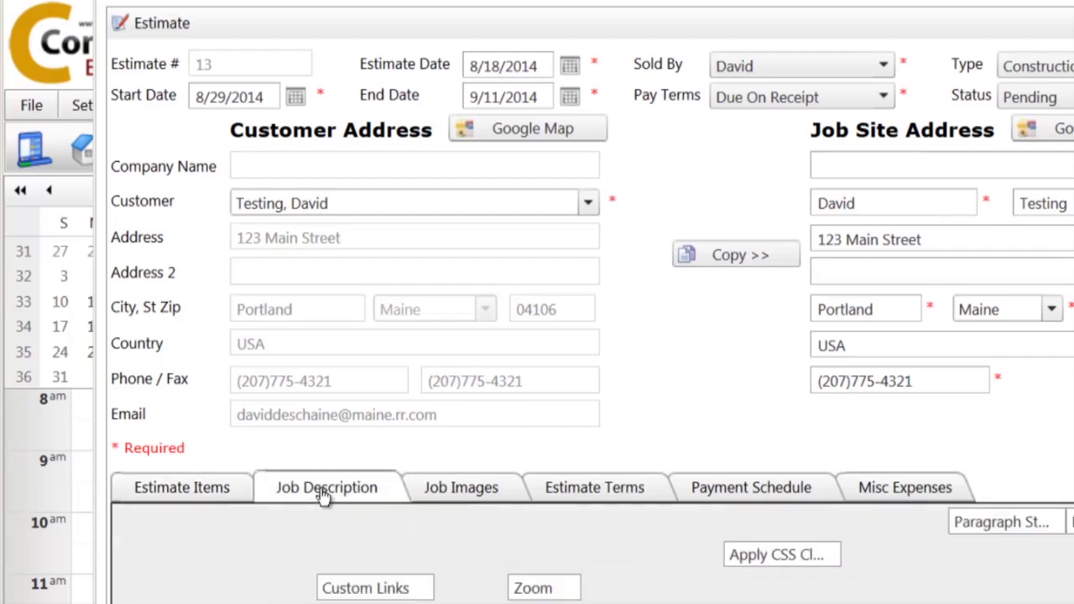
click(467, 501)
click(587, 495)
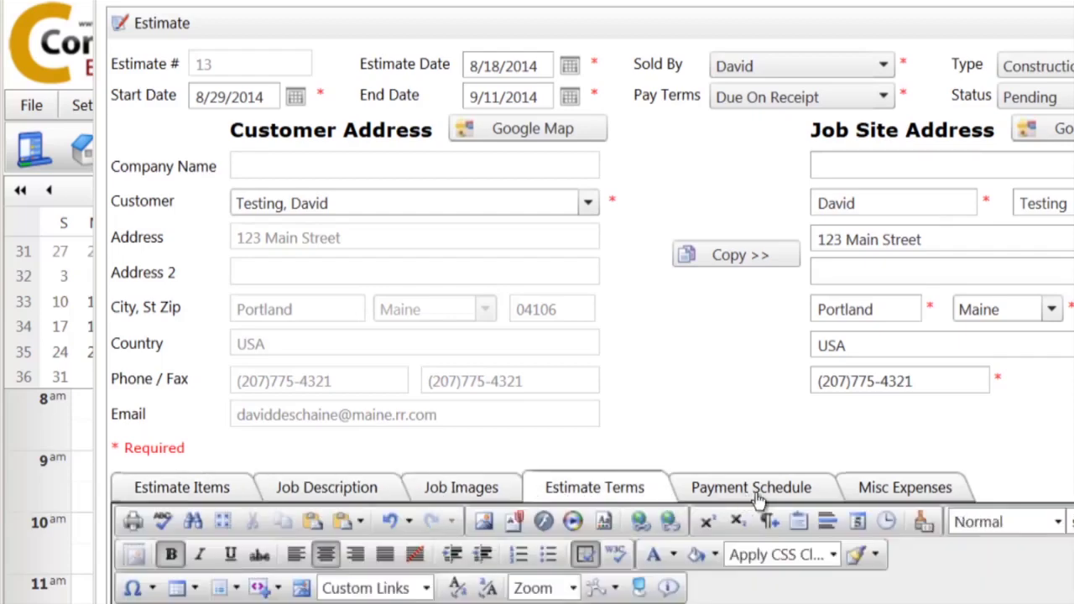
click(765, 495)
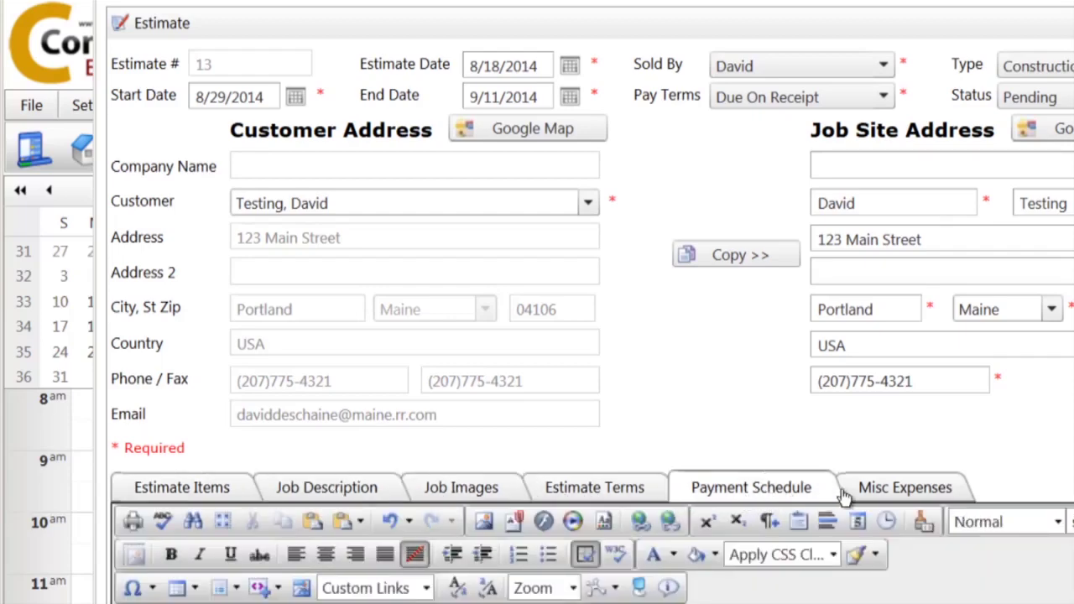
click(891, 490)
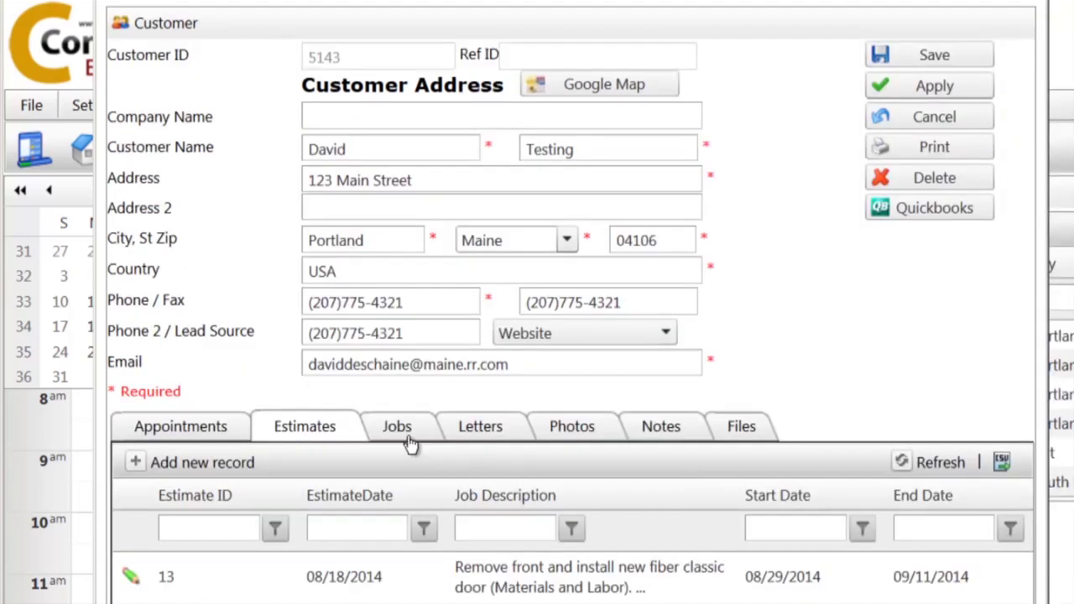
View the customer's jobs and letters, preview a new letter with a shrunken logo.
click(406, 440)
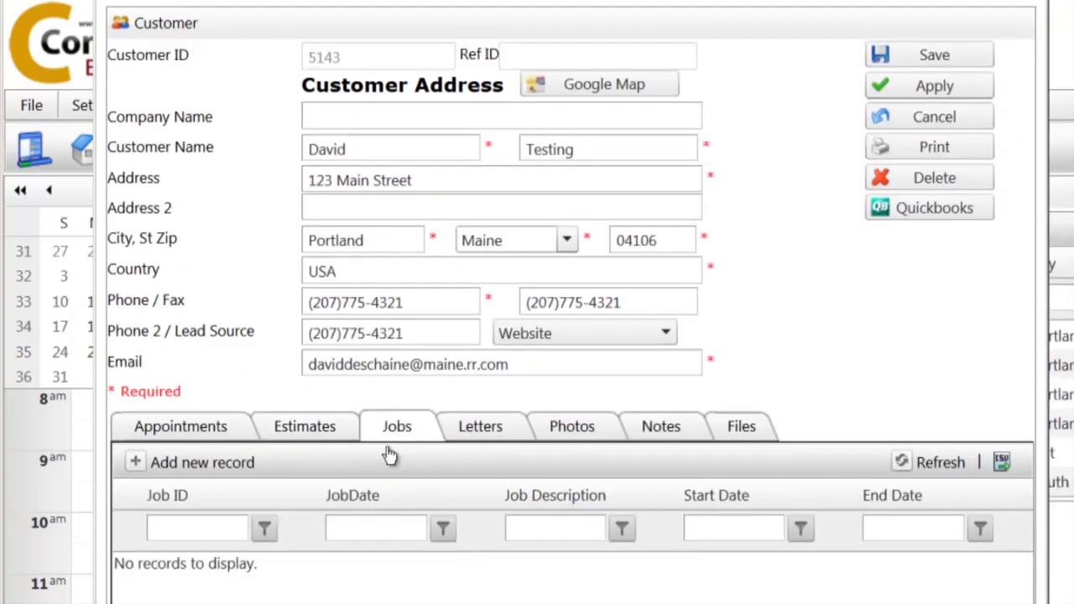
click(492, 435)
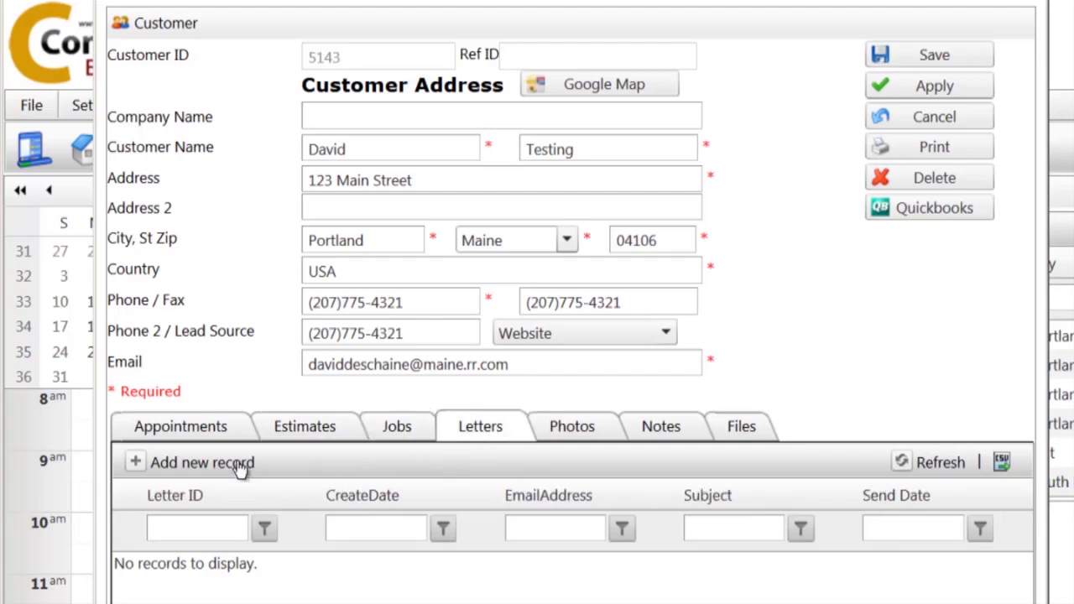
click(200, 471)
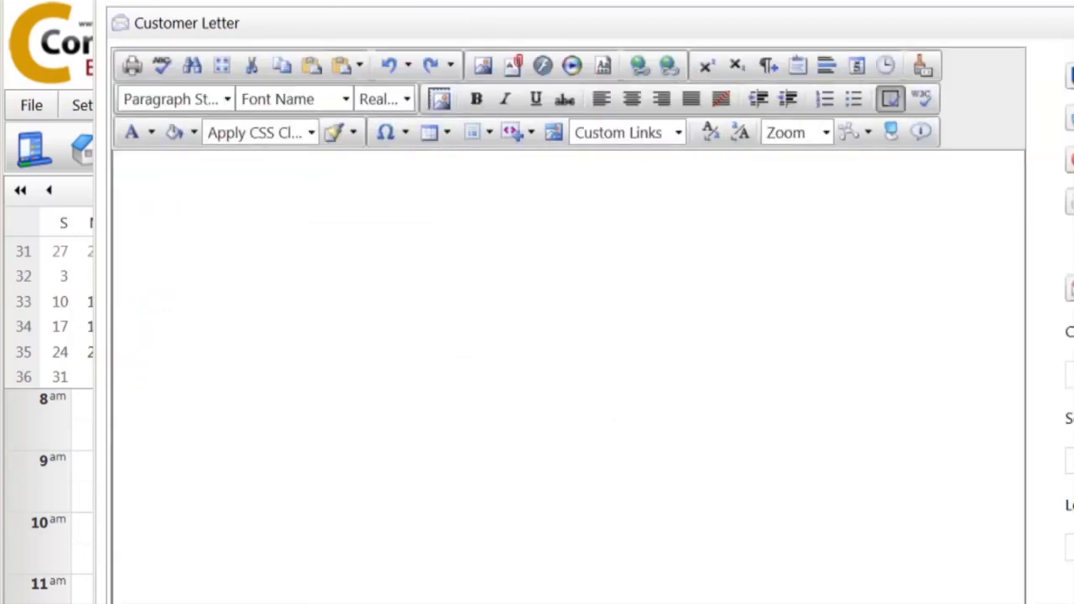
click(525, 350)
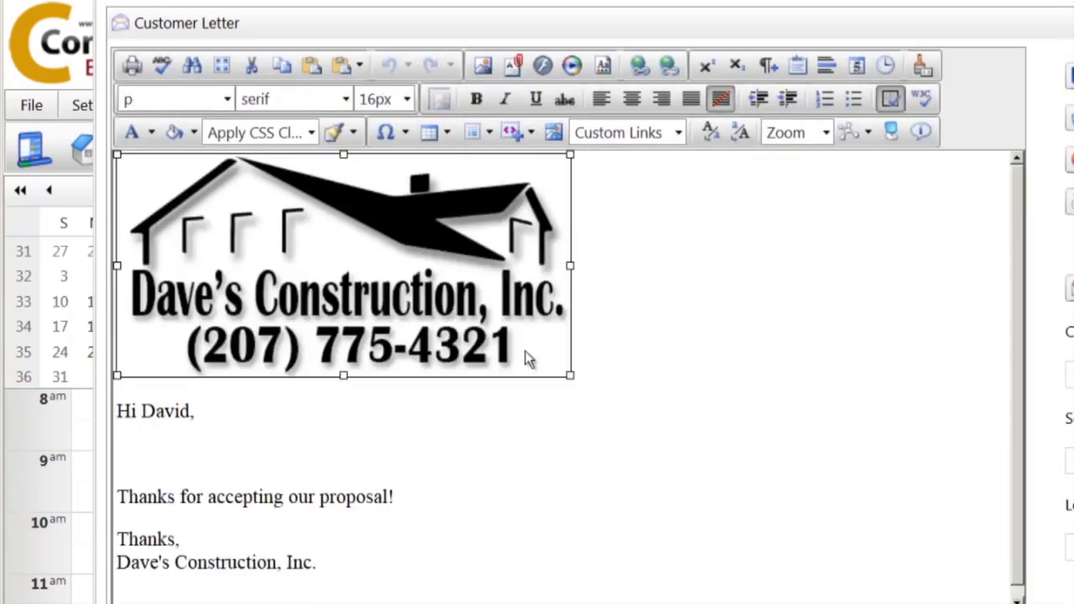
drag(570, 376, 441, 313)
click(791, 396)
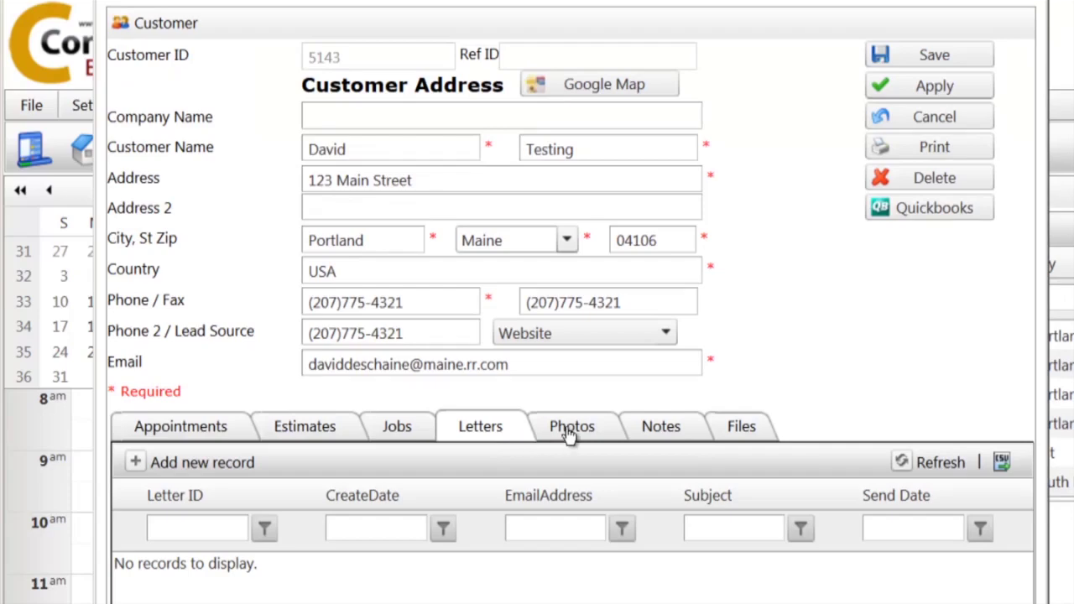
click(570, 429)
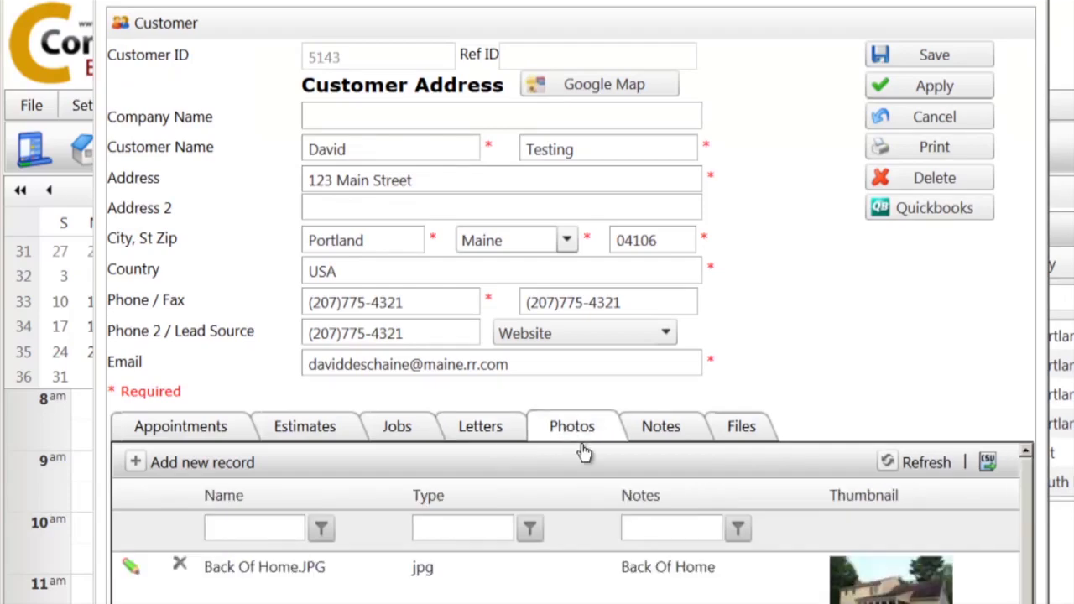
Explore the Bulk Image Upload dialog's product image options, then cancel it.
click(213, 471)
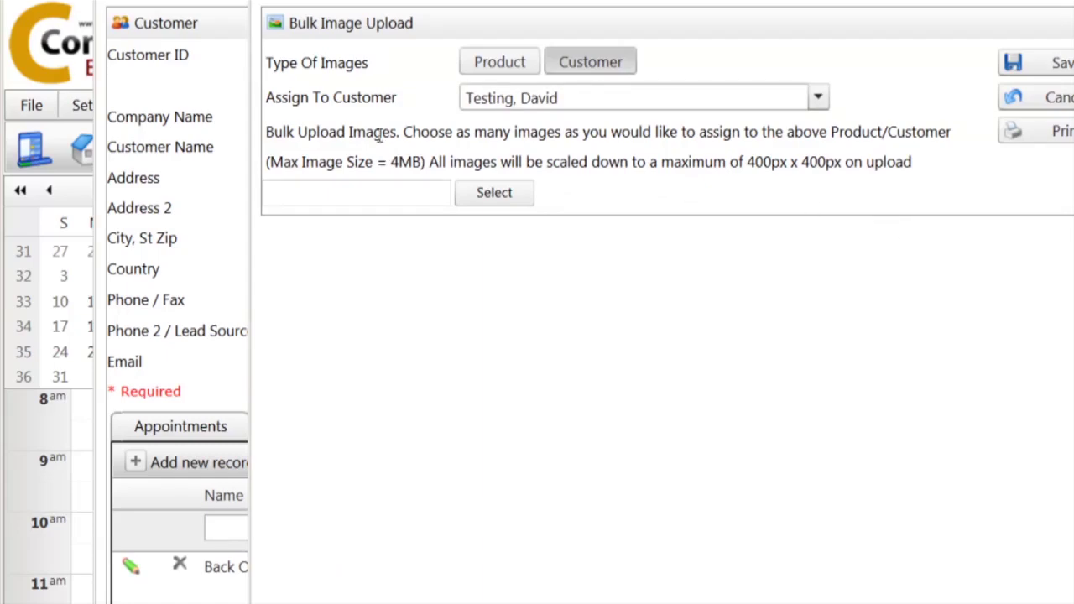
drag(268, 139, 921, 163)
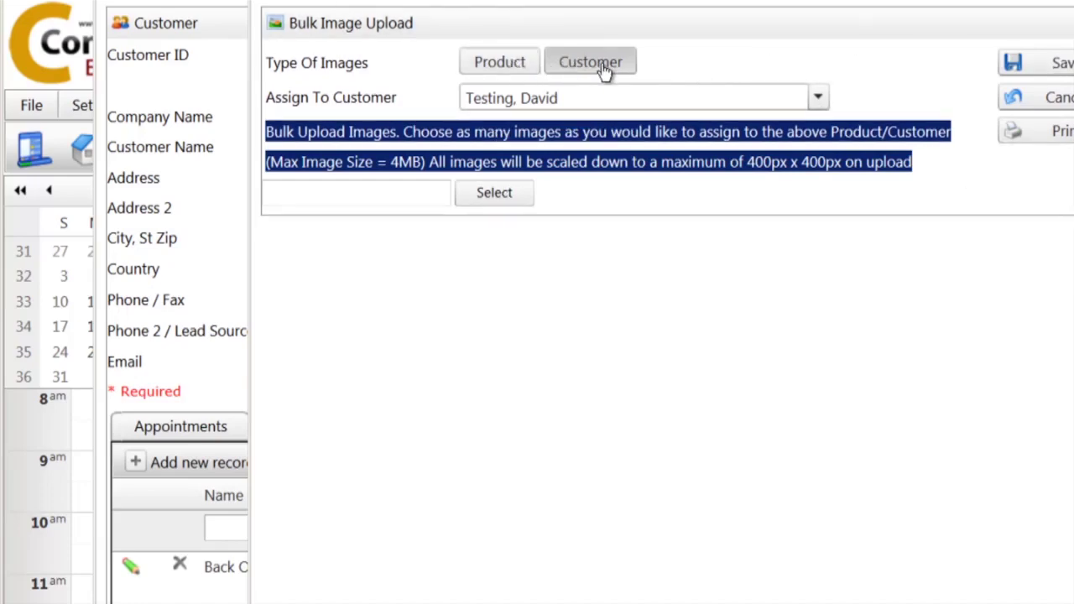
click(496, 67)
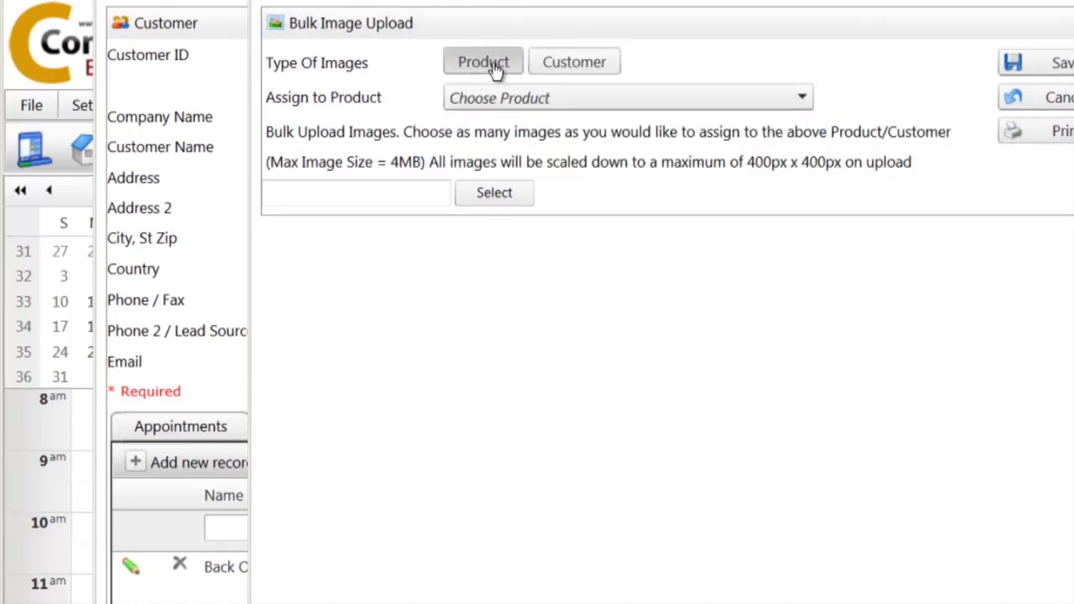
click(560, 94)
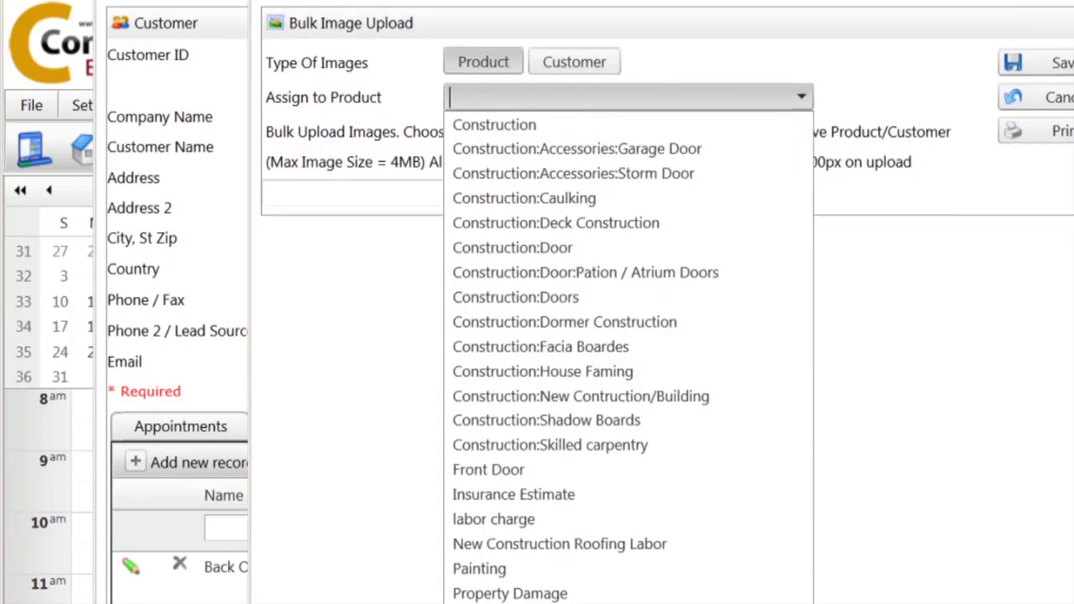
key(Escape)
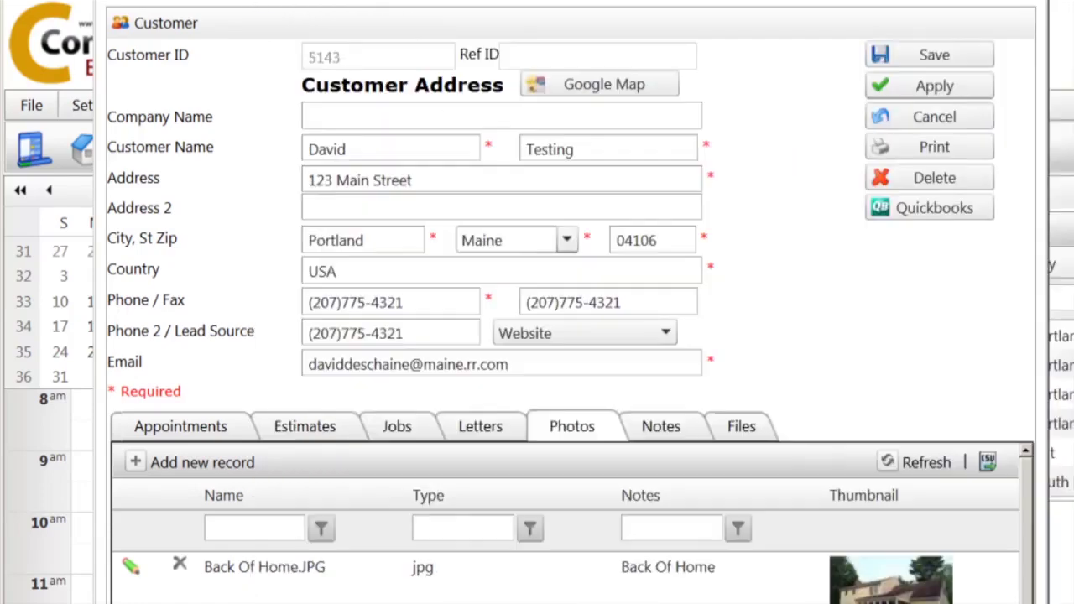
On the Notes tab, check note types in a new CustomerNote, then cancel it.
click(661, 428)
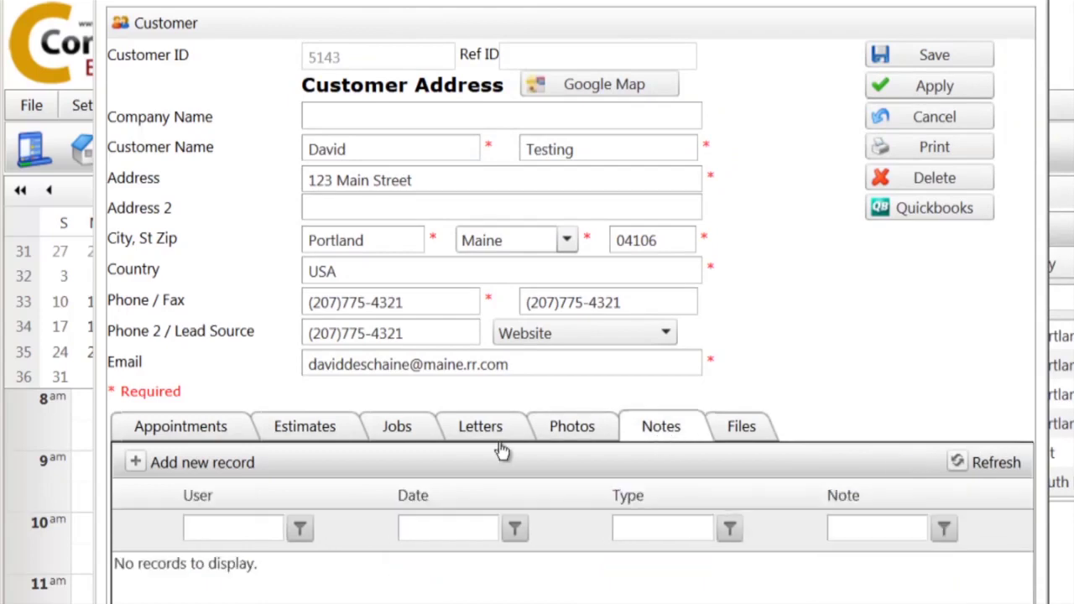
click(248, 474)
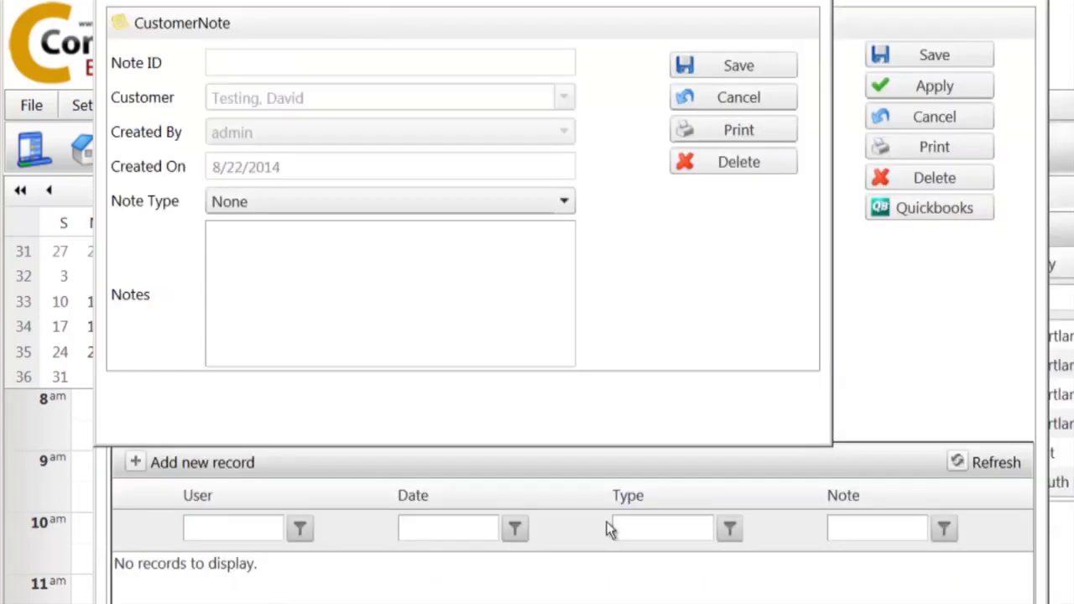
click(358, 201)
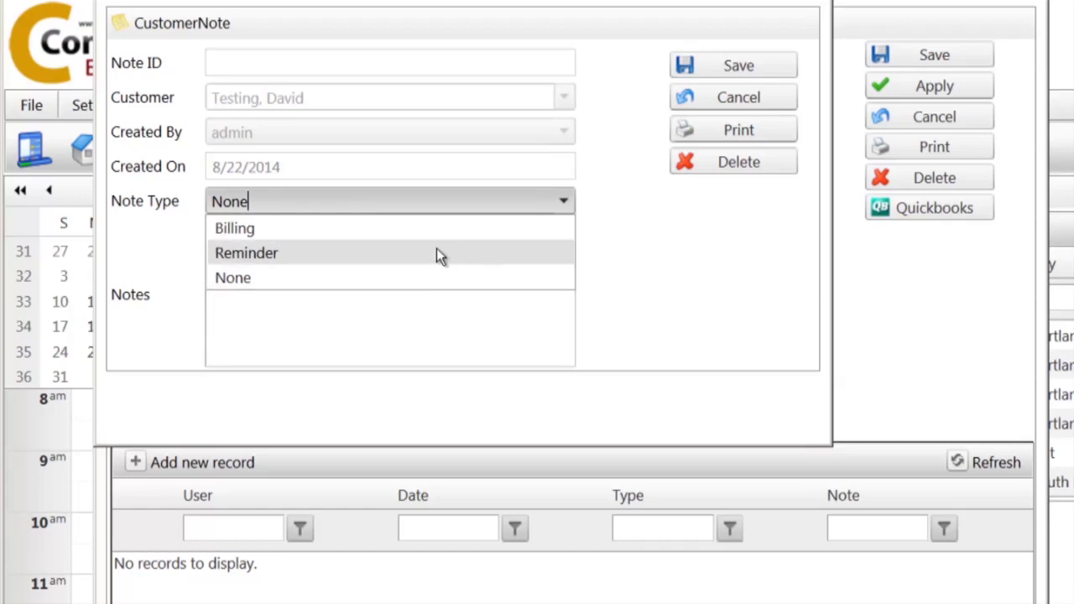
click(669, 256)
click(816, 5)
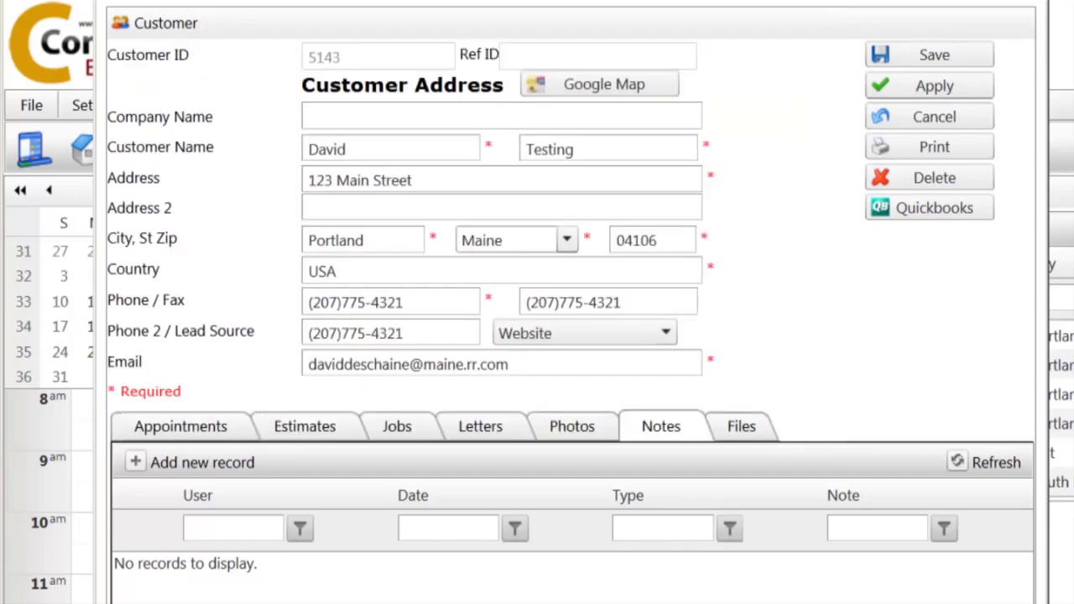
Check the empty Files list and Upload form, then return to the System Overview.
click(749, 433)
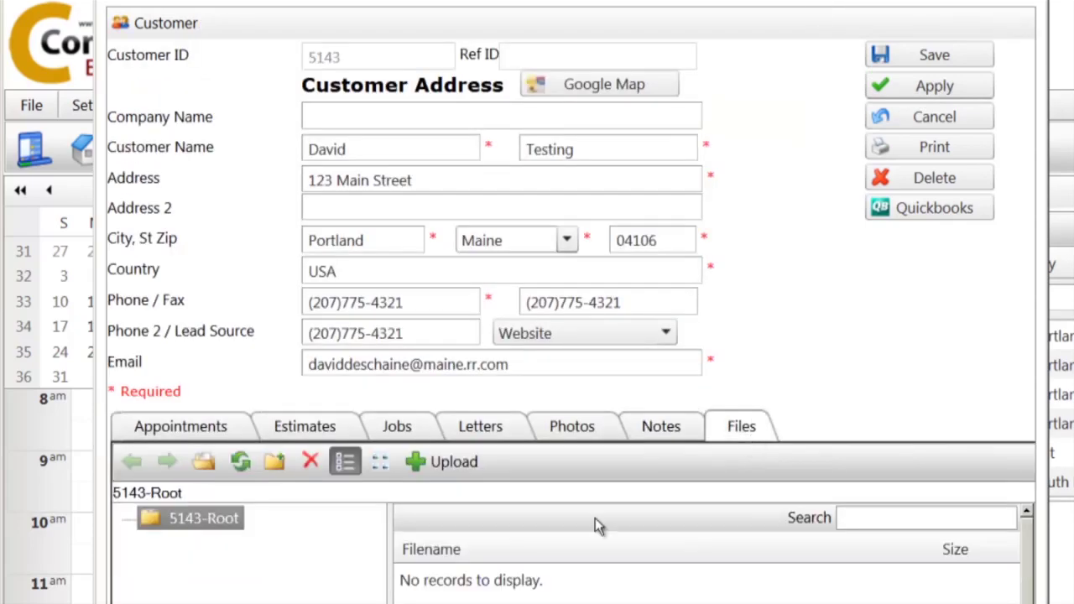
click(447, 477)
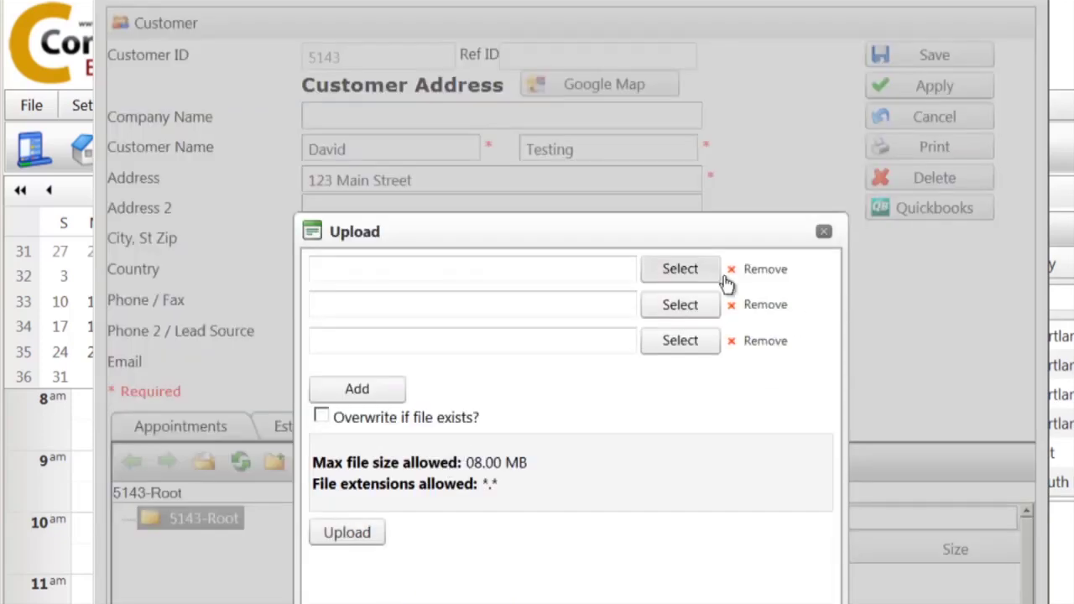
click(823, 233)
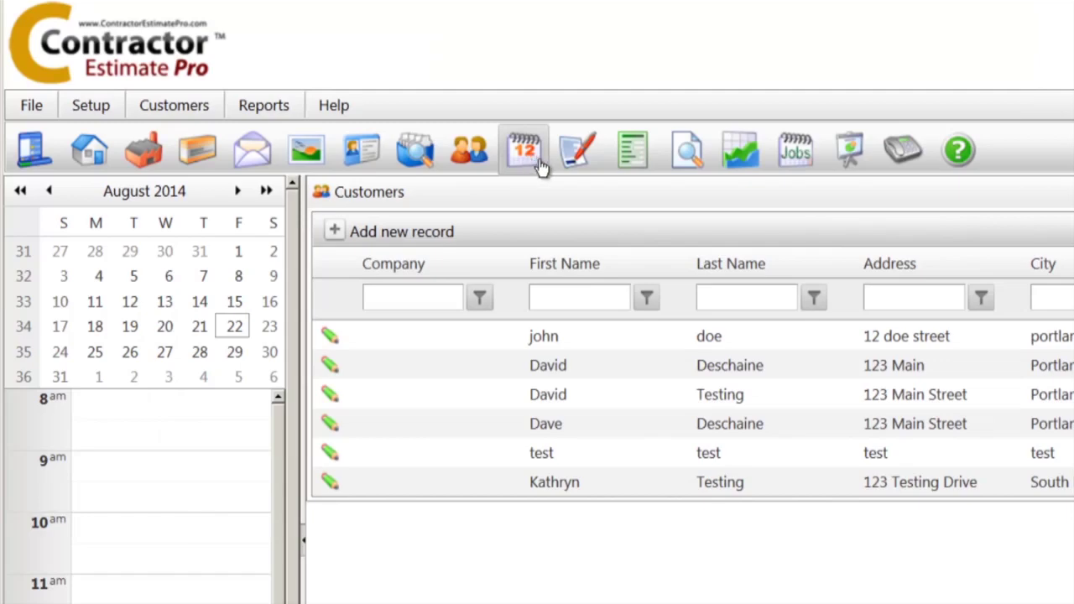
click(42, 166)
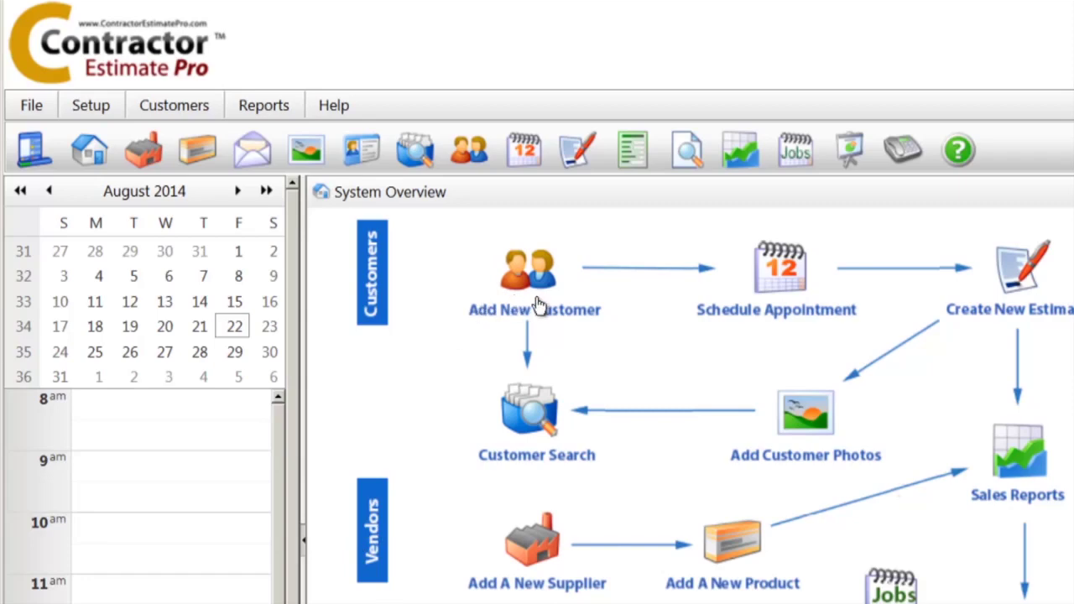
Open a blank product form and select its % Profit and Unit Cost values.
click(534, 554)
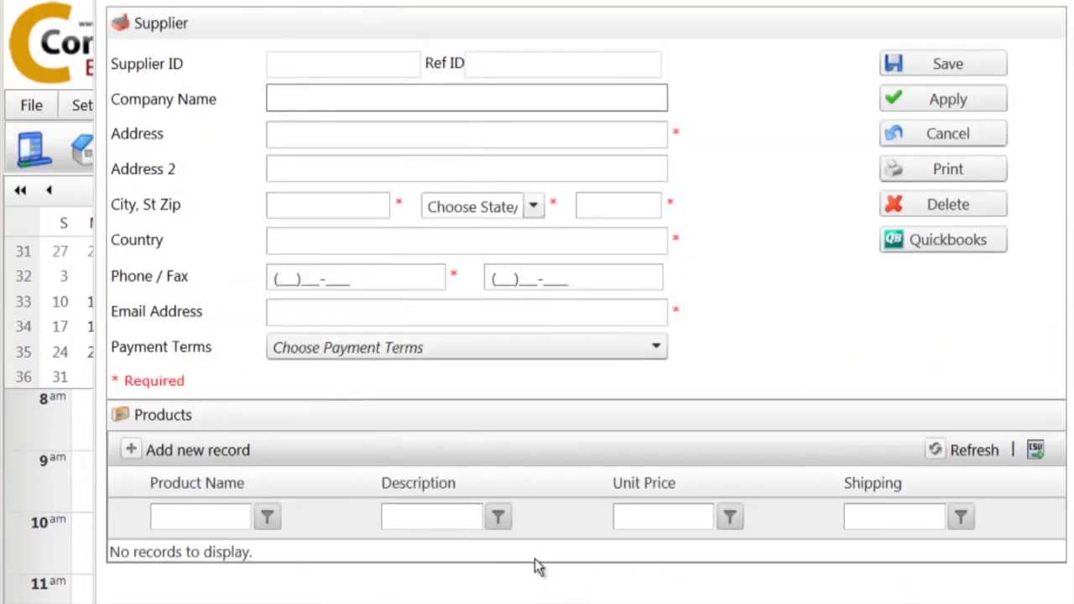
click(188, 460)
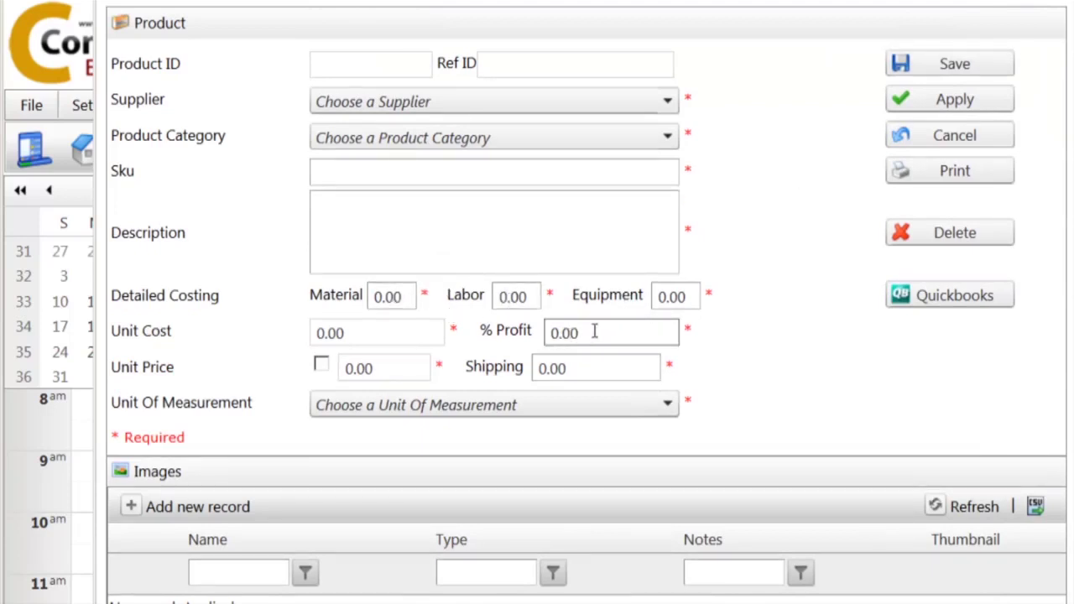
drag(594, 331, 520, 324)
drag(377, 333, 297, 330)
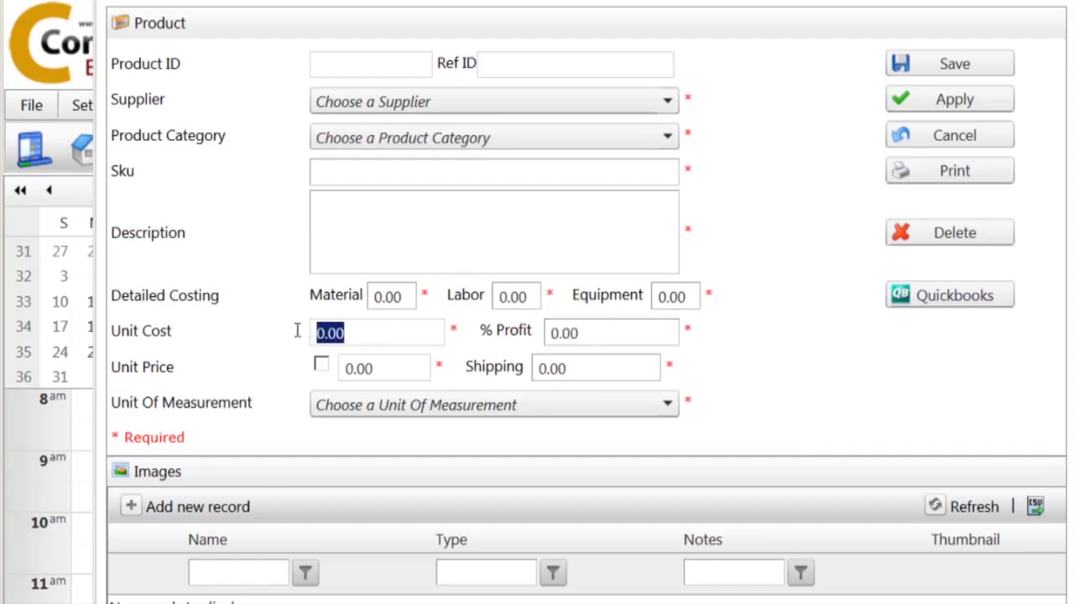
Check the units-of-measure list without choosing, close the product form, and start a new customer.
click(431, 405)
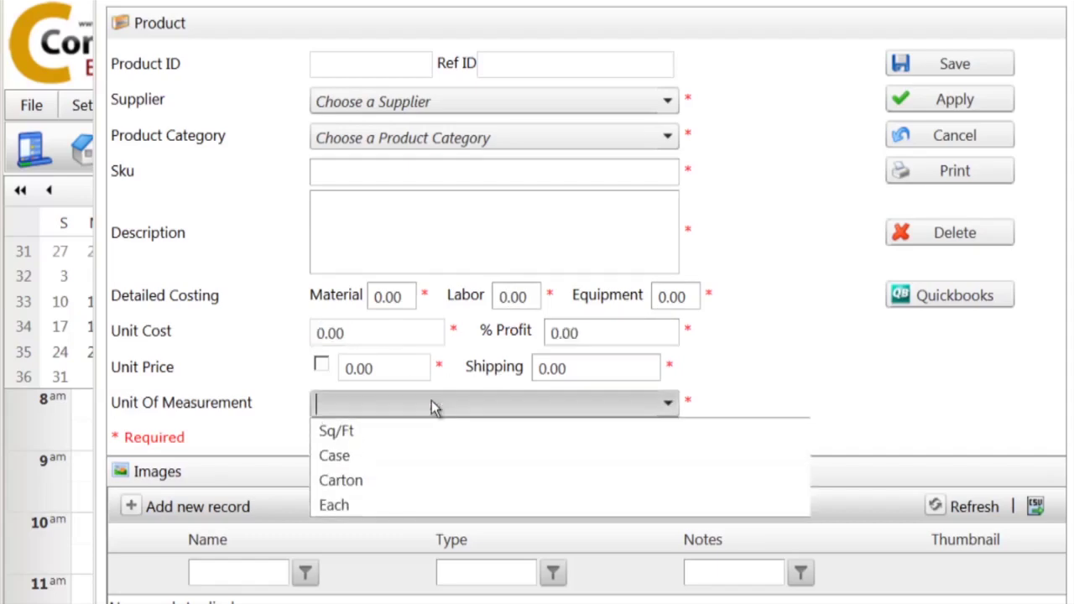
click(835, 419)
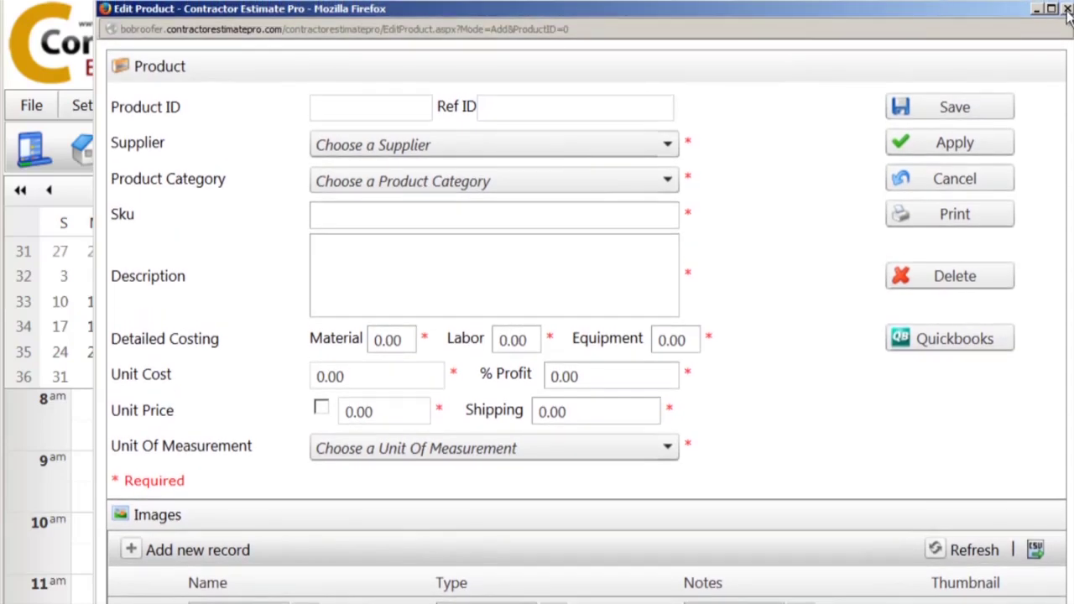
click(1067, 17)
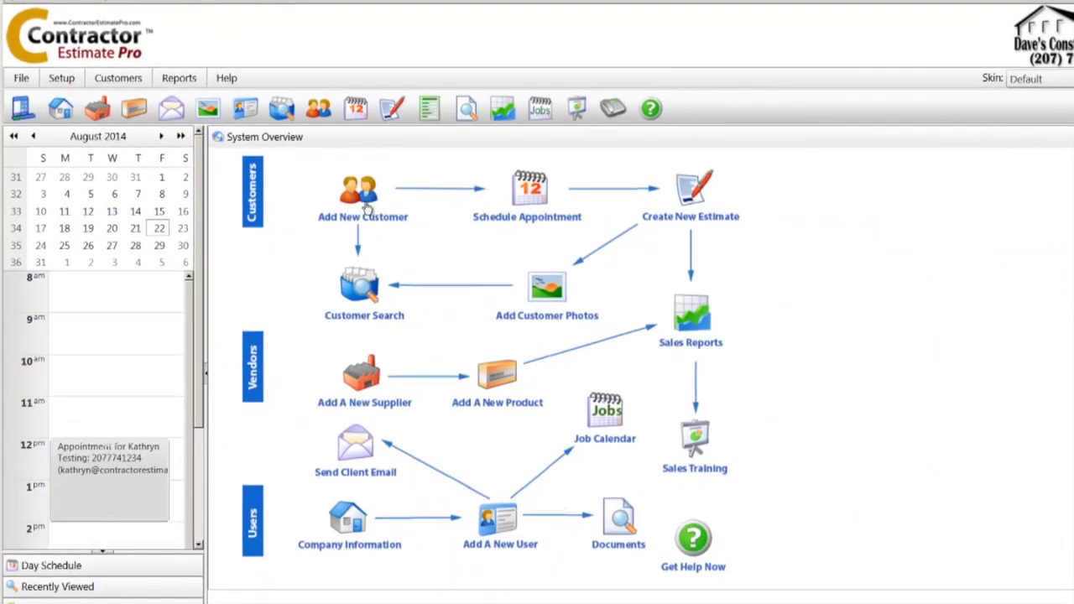
click(366, 209)
Open front-door estimate 13 from the customer's Estimates tab and bring up its report options.
click(317, 111)
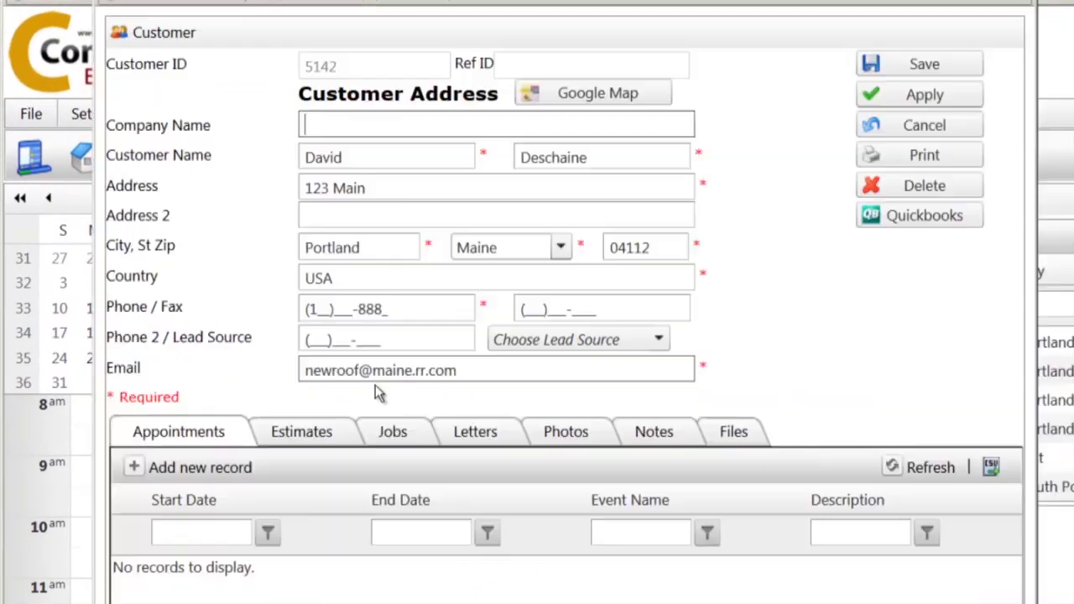
click(320, 438)
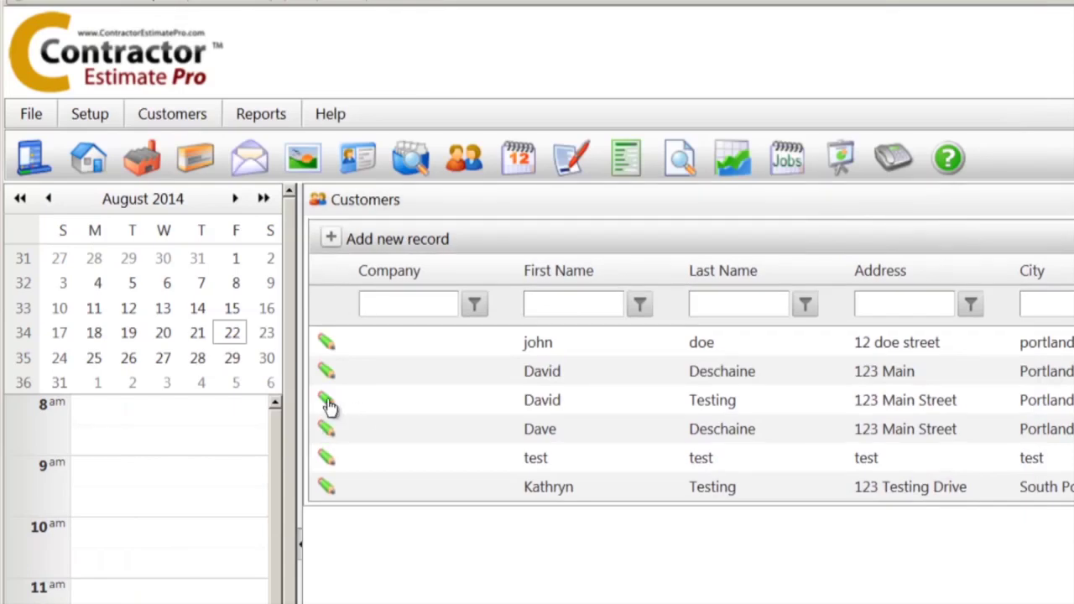
click(328, 406)
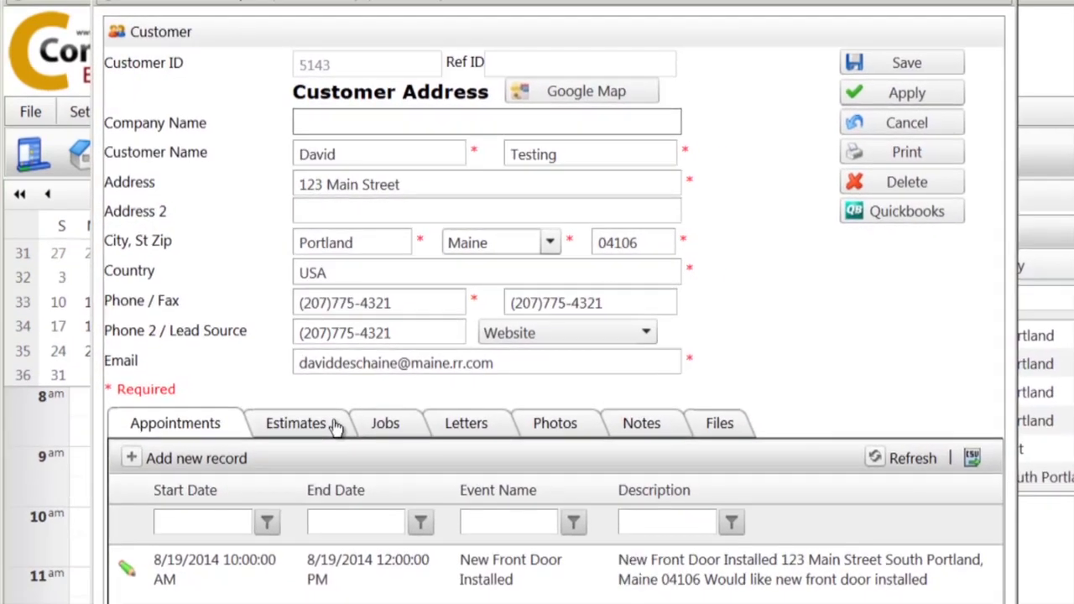
click(328, 425)
click(134, 567)
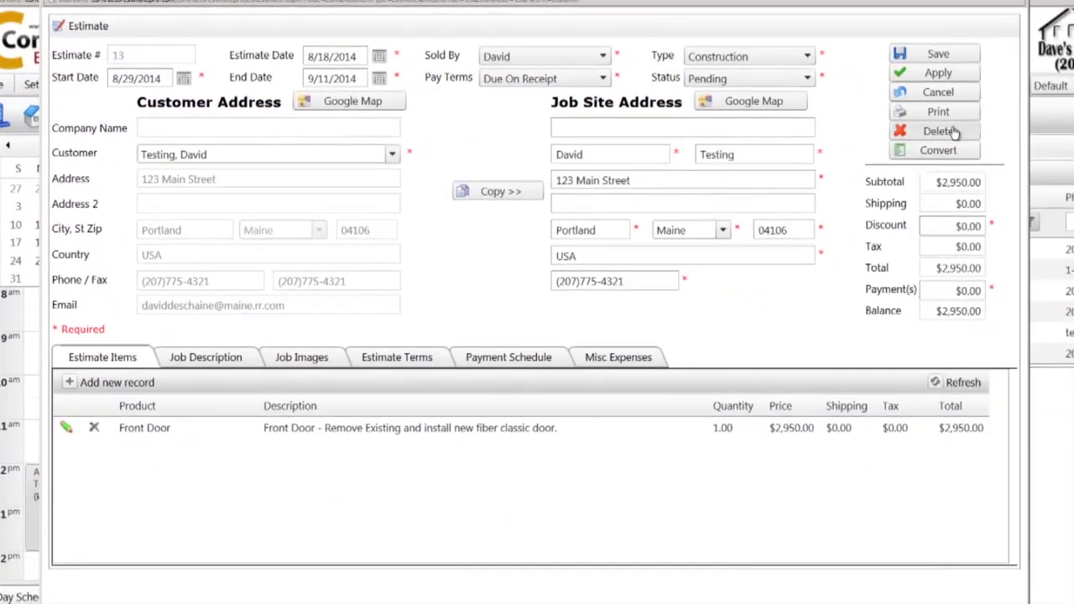
click(947, 115)
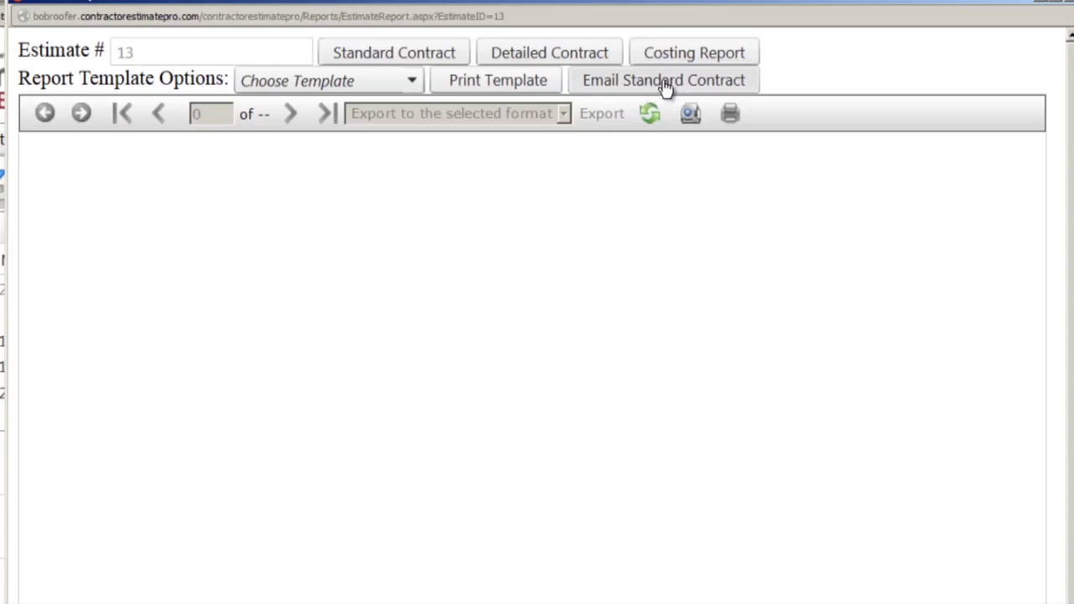
Generate the standard contract for estimate 13 and review pages 1 and 2.
click(435, 59)
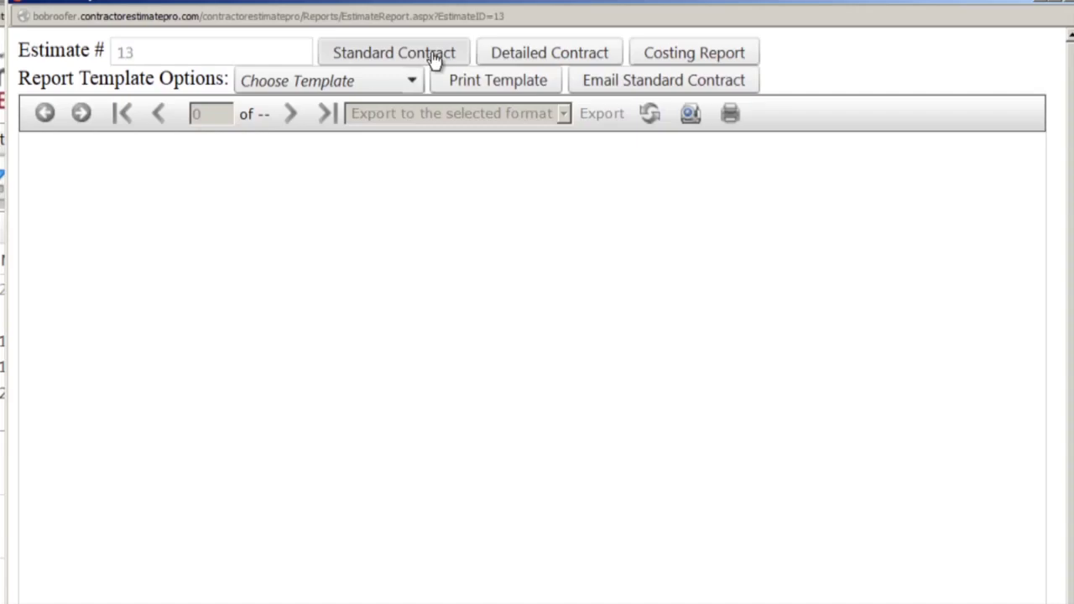
scroll(493, 538, down, 4)
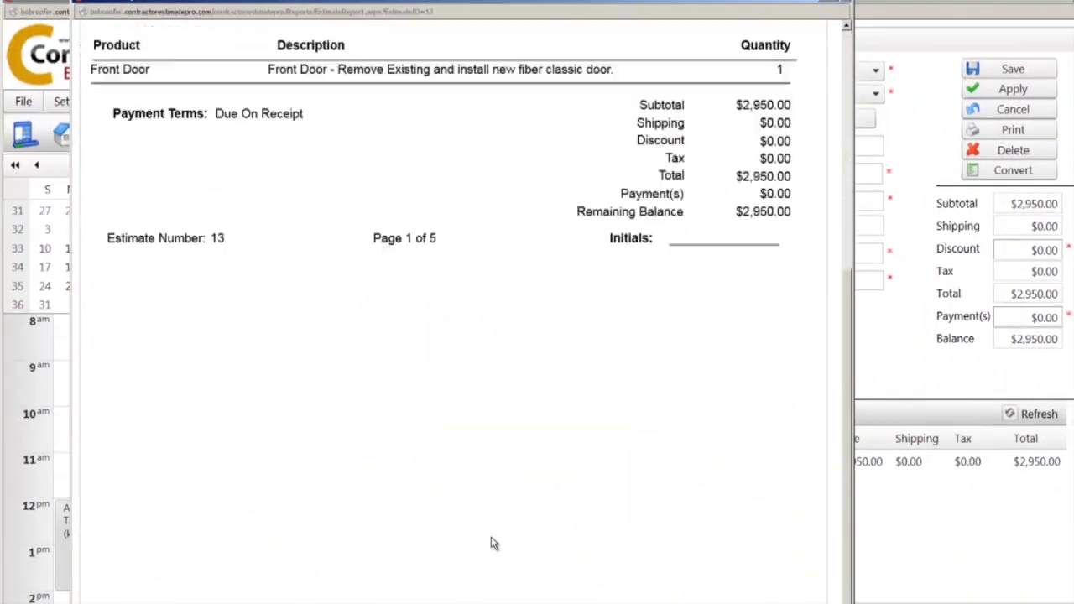
scroll(493, 538, up, 3)
scroll(493, 538, up, 1)
click(275, 84)
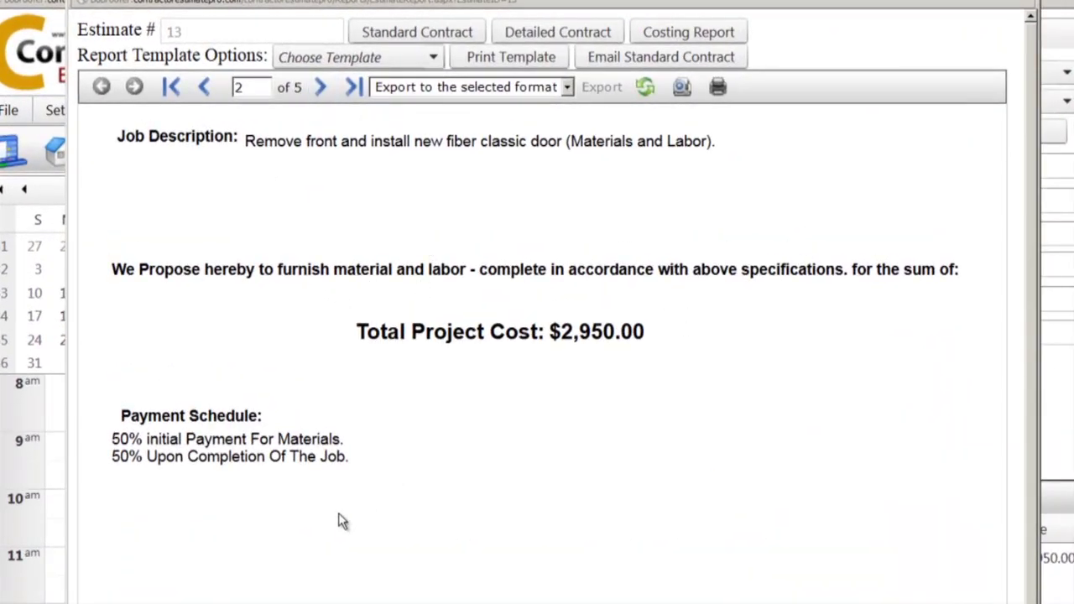
scroll(344, 523, down, 5)
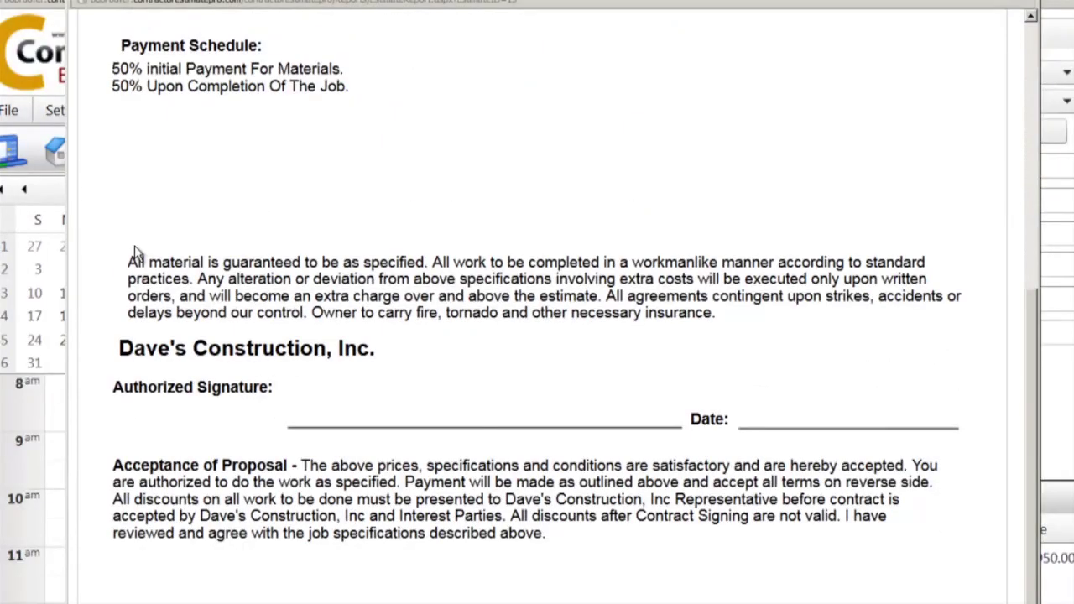
scroll(355, 429, down, 1)
scroll(352, 420, down, 2)
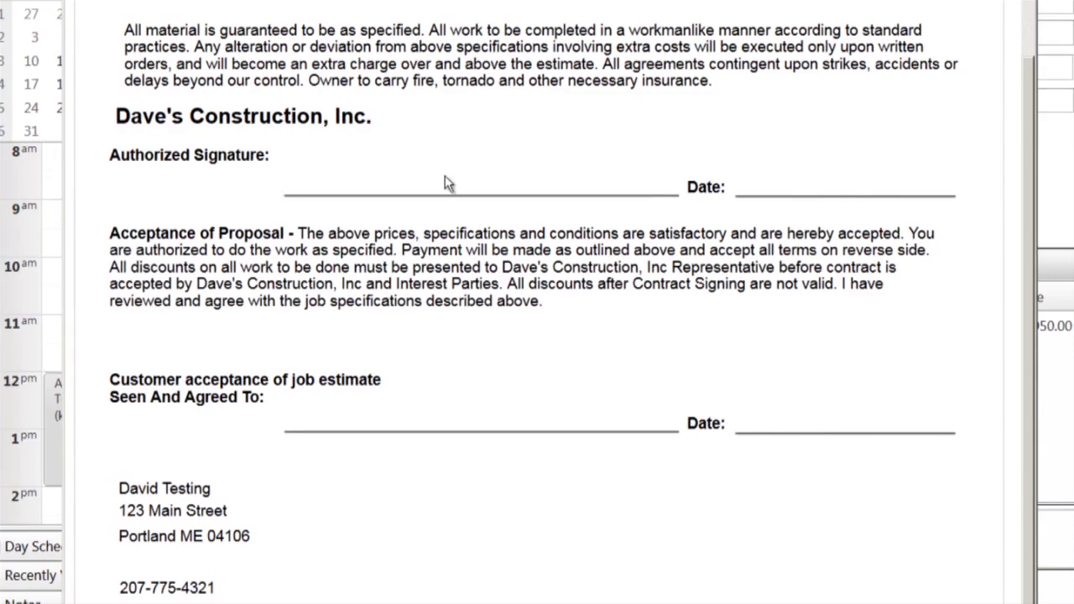
scroll(661, 309, down, 1)
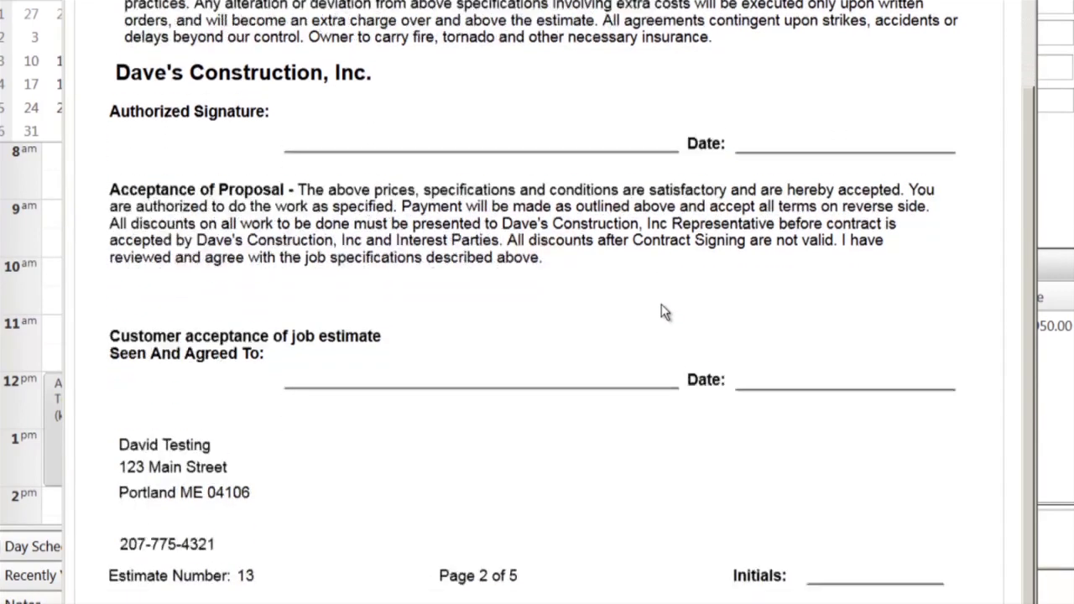
scroll(663, 384, up, 5)
scroll(420, 251, up, 3)
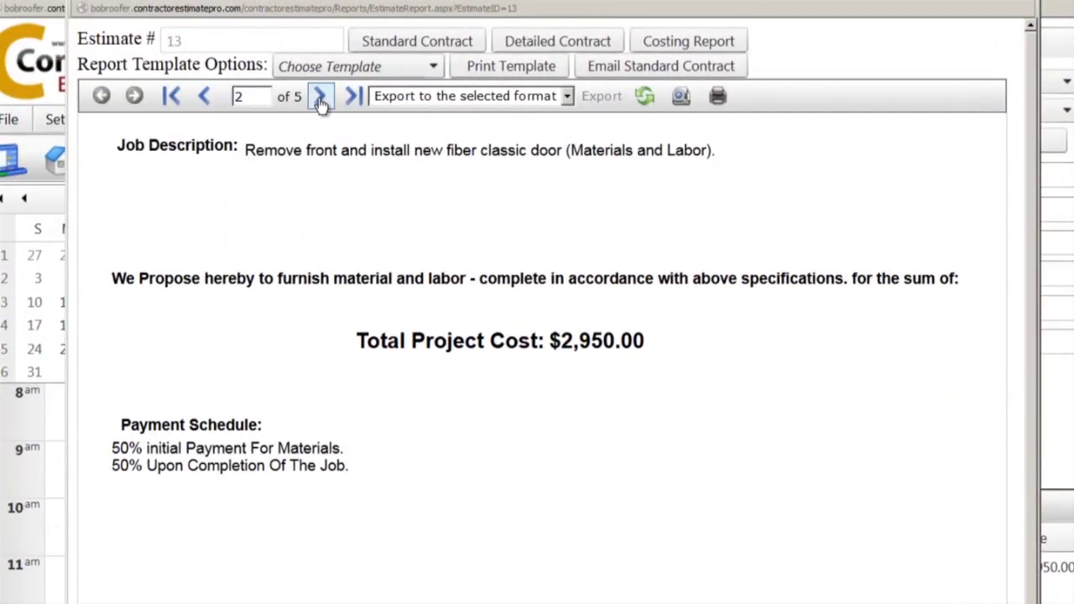
Page through the customer photos, product photos and terms and conditions pages.
click(324, 99)
scroll(585, 583, down, 5)
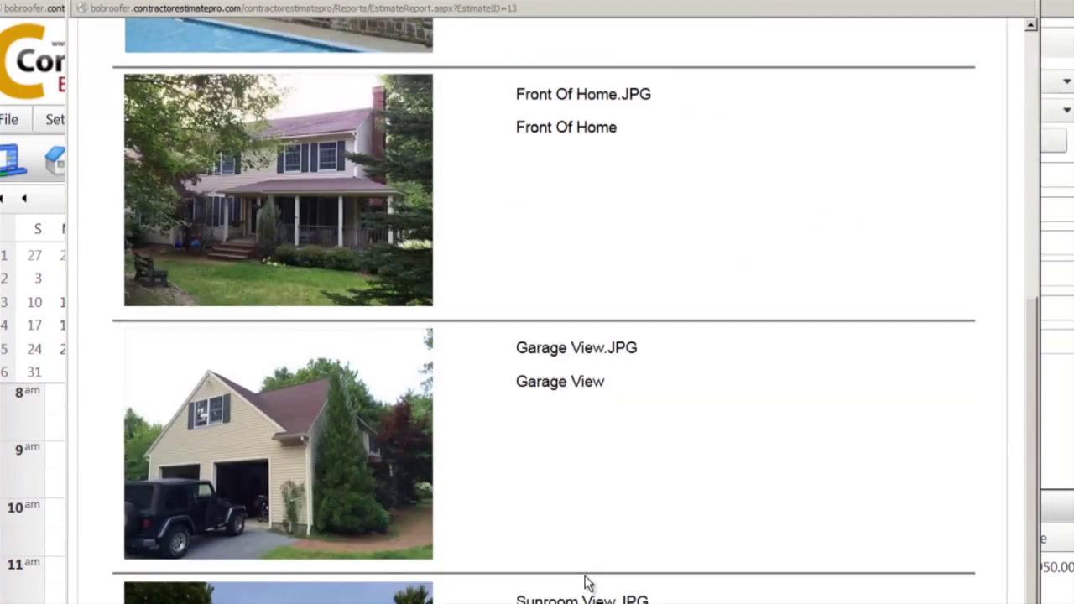
scroll(585, 583, up, 5)
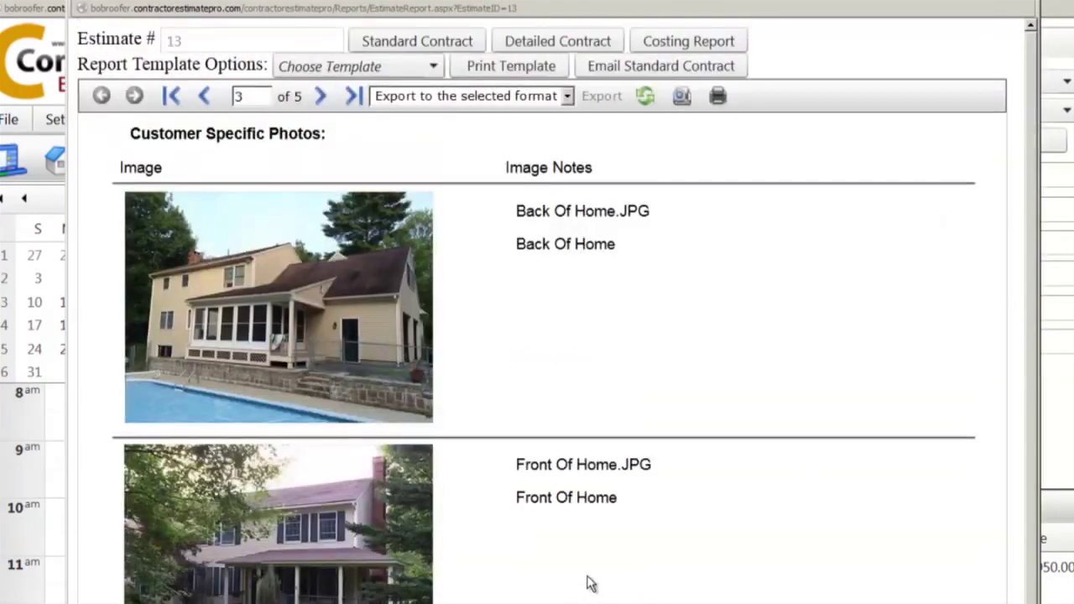
click(322, 98)
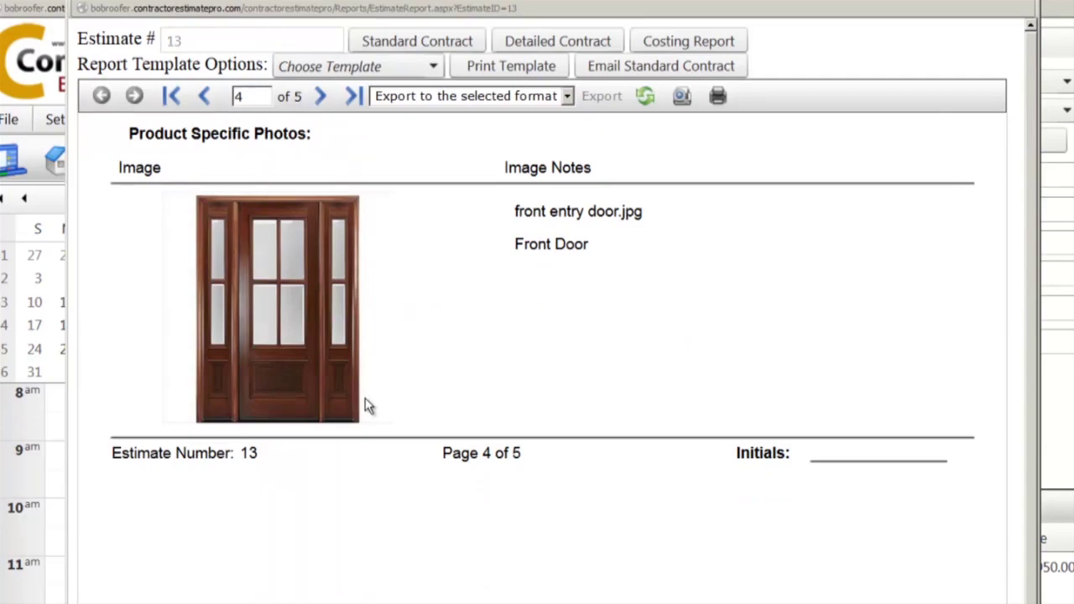
click(319, 98)
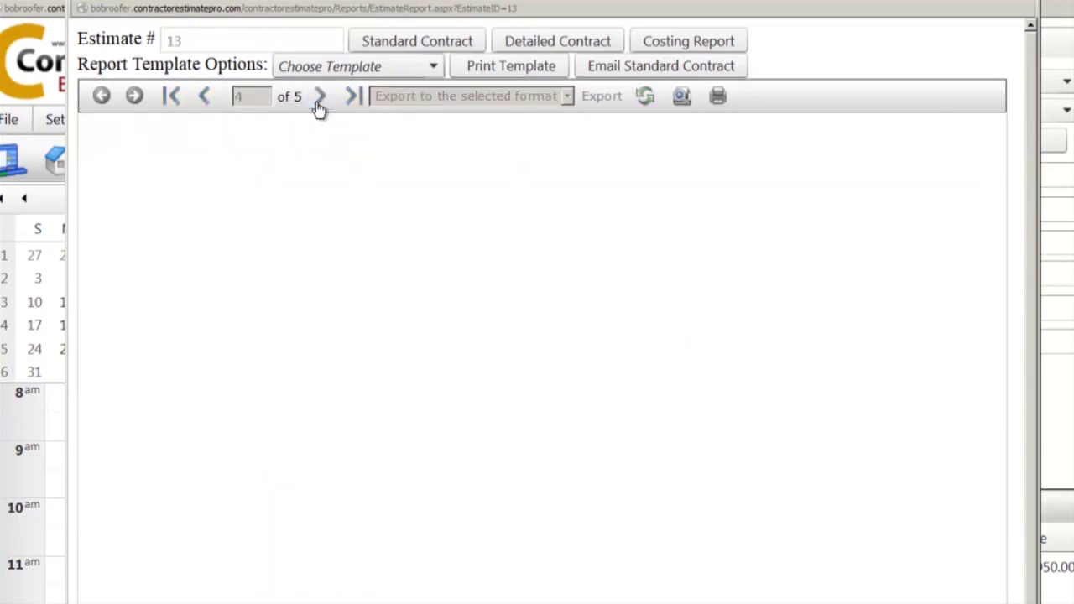
scroll(570, 524, down, 1)
scroll(579, 526, down, 5)
scroll(579, 527, up, 2)
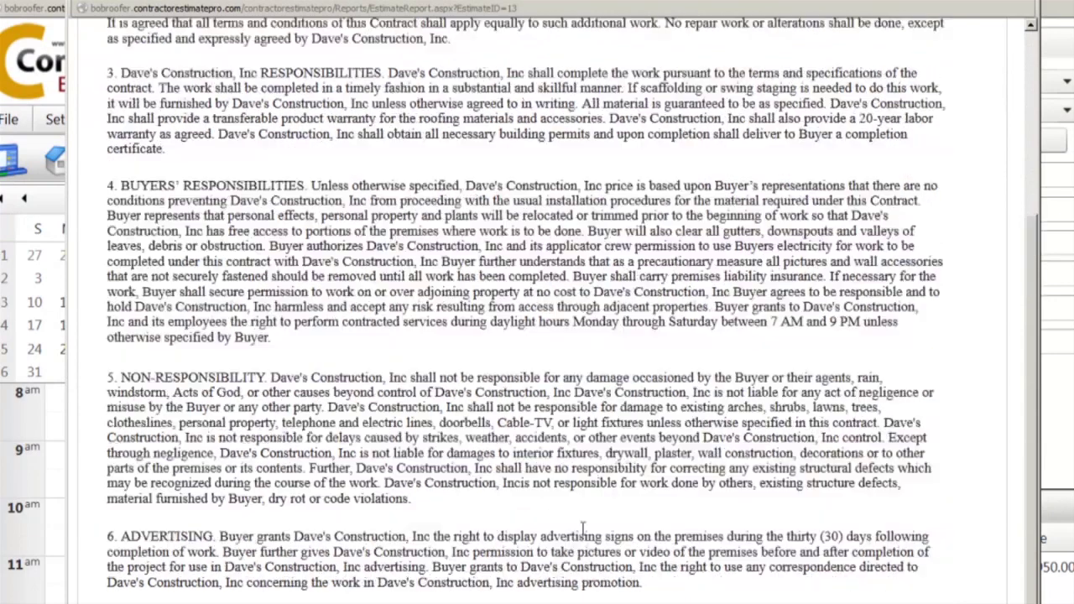
scroll(579, 528, up, 4)
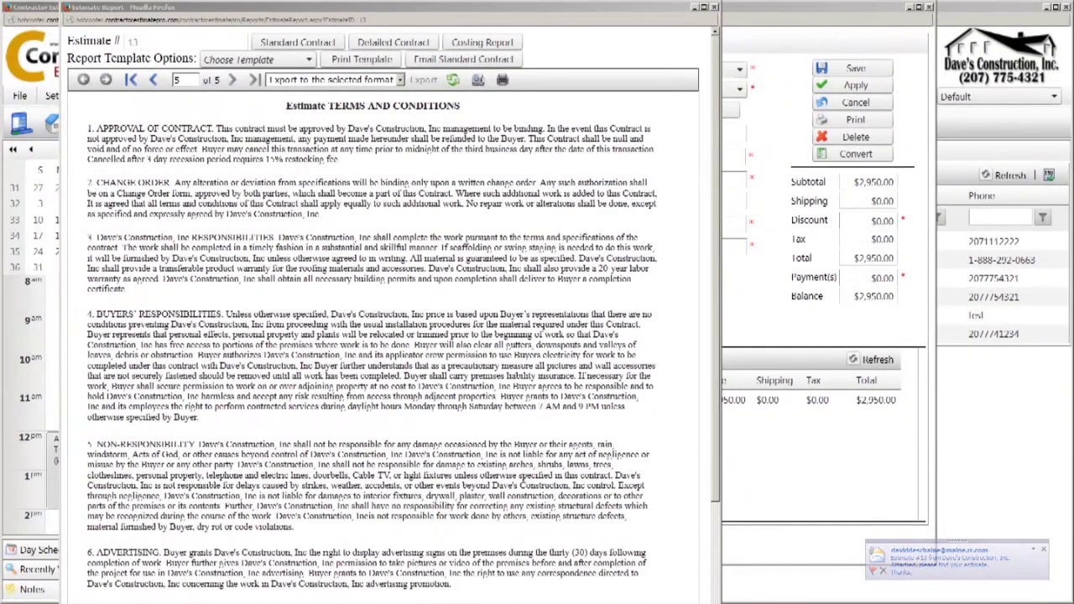
Open the estimate email and read through its Estimate13.pdf attachment.
click(940, 557)
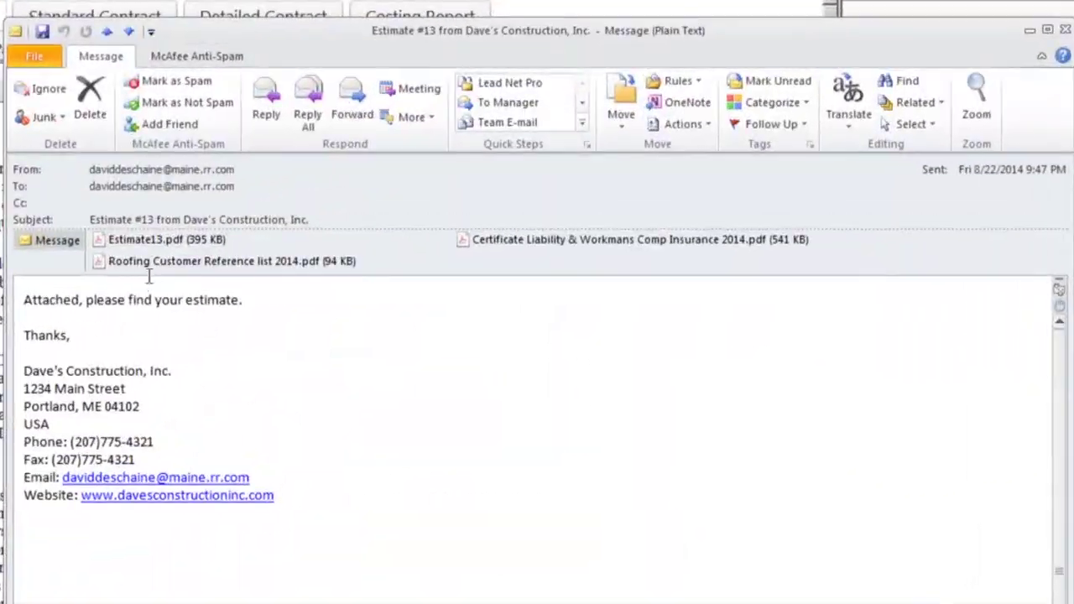
click(151, 262)
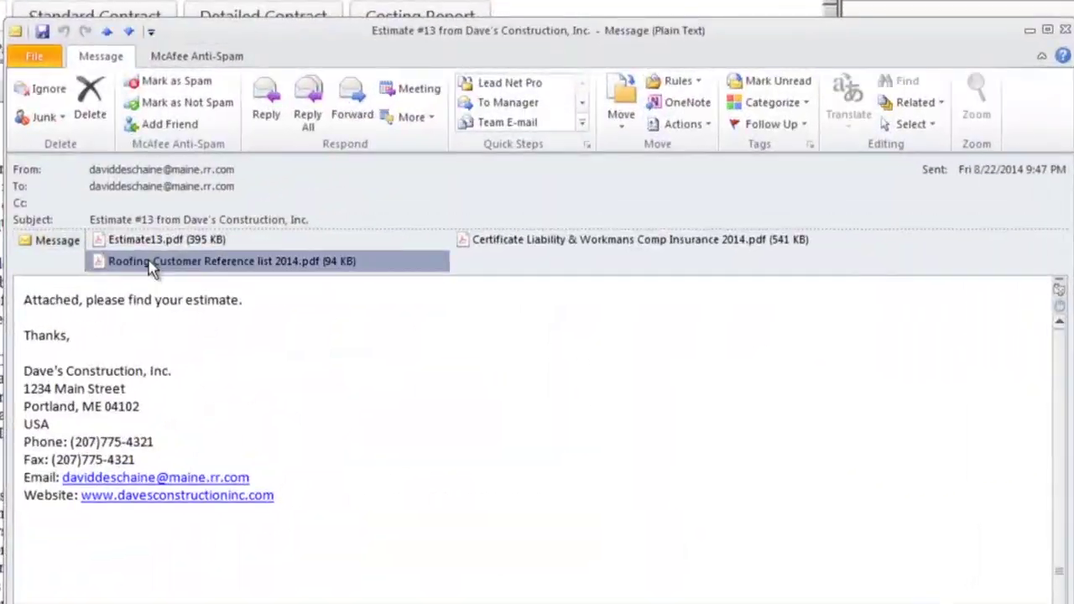
click(177, 244)
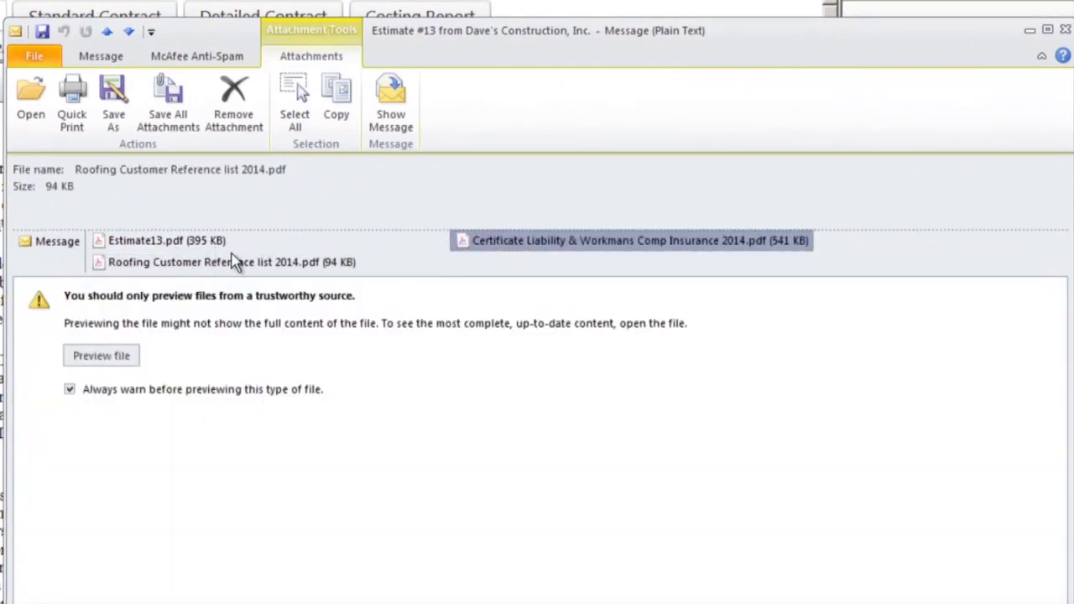
double_click(141, 244)
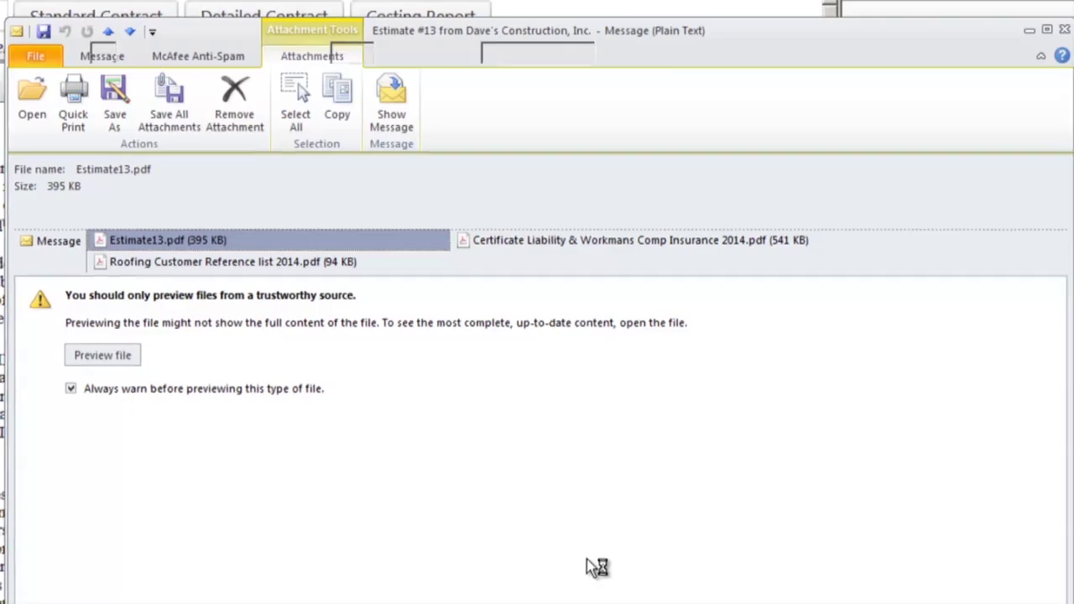
scroll(616, 456, down, 2)
scroll(614, 455, down, 5)
scroll(616, 457, down, 3)
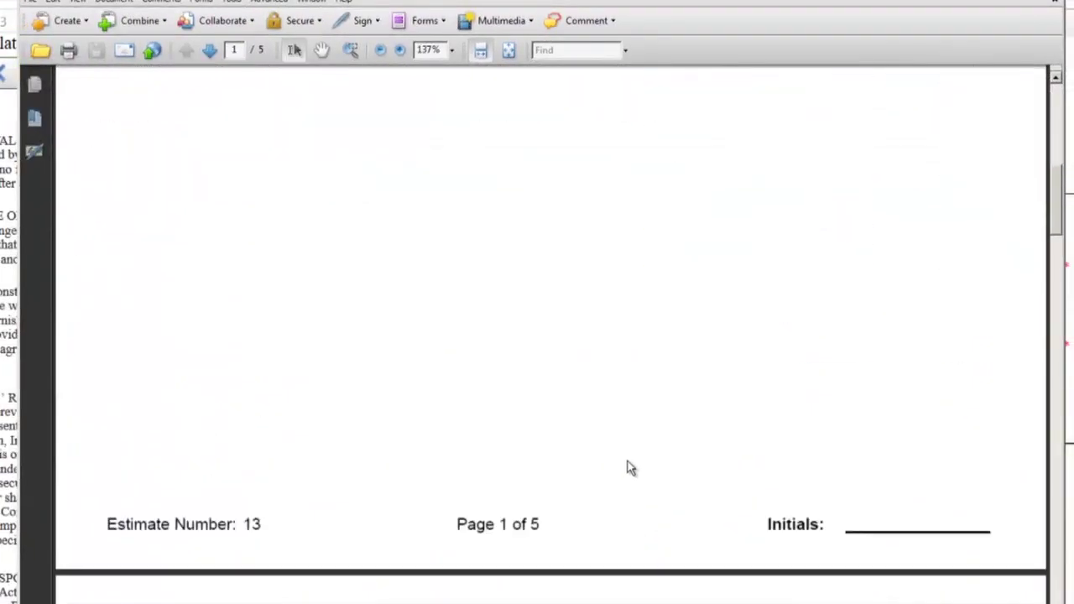
scroll(625, 462, down, 2)
scroll(625, 461, down, 4)
scroll(625, 462, down, 10)
scroll(625, 461, down, 10)
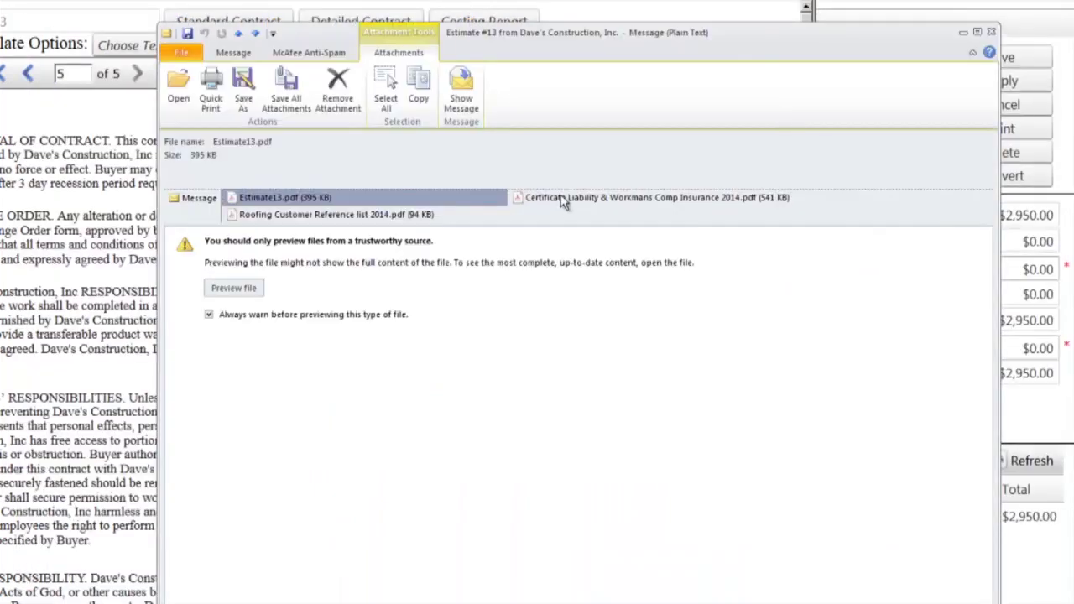
View the liability insurance certificate and Roofing Customer Reference List PDFs, then close the message.
click(564, 199)
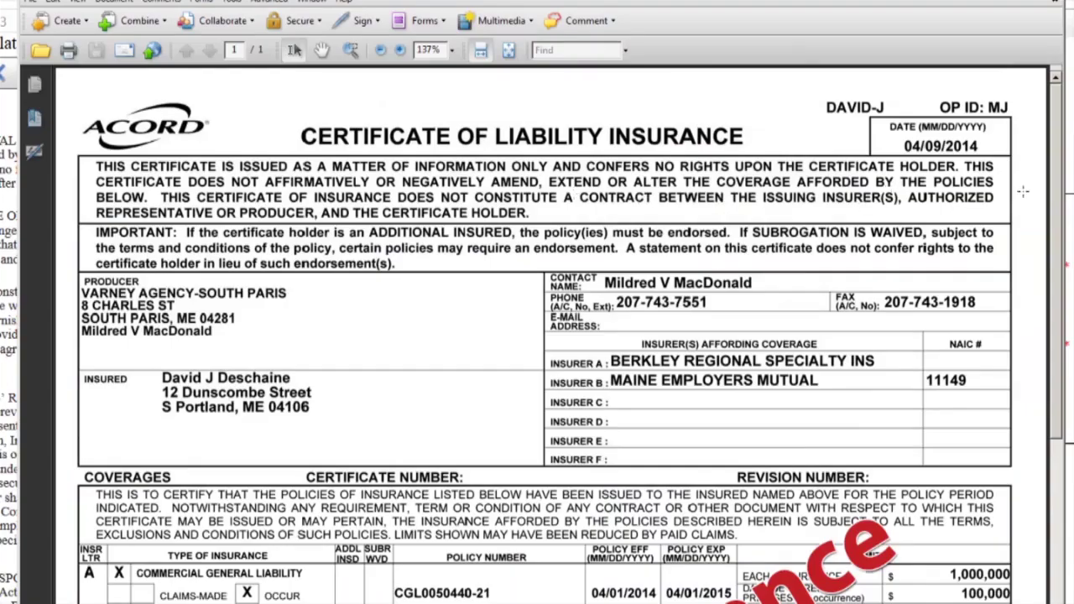
drag(1055, 126, 1055, 277)
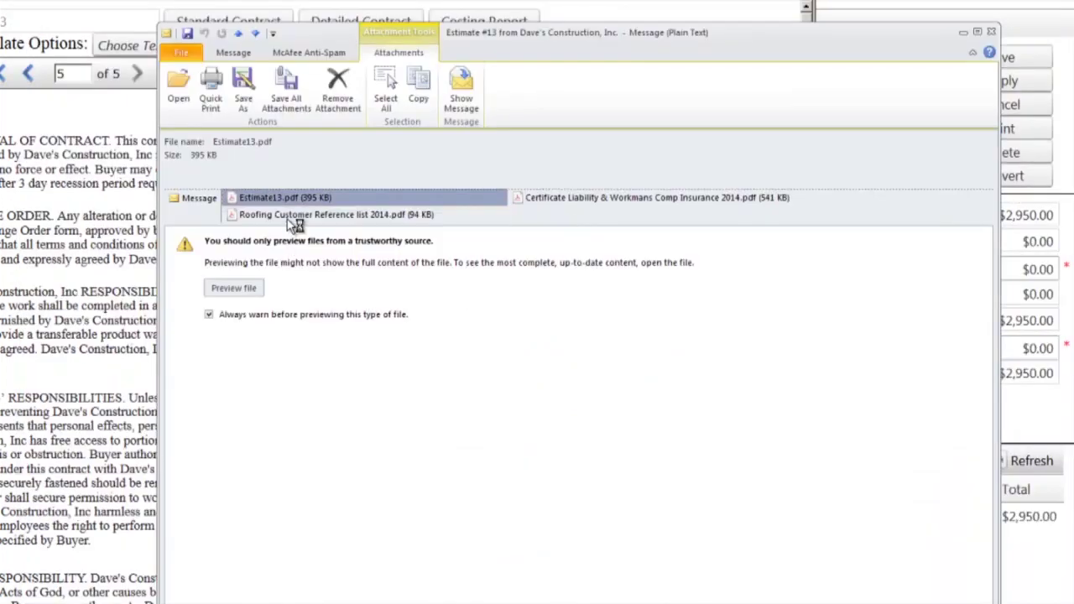
double_click(286, 215)
drag(1055, 109, 1069, 504)
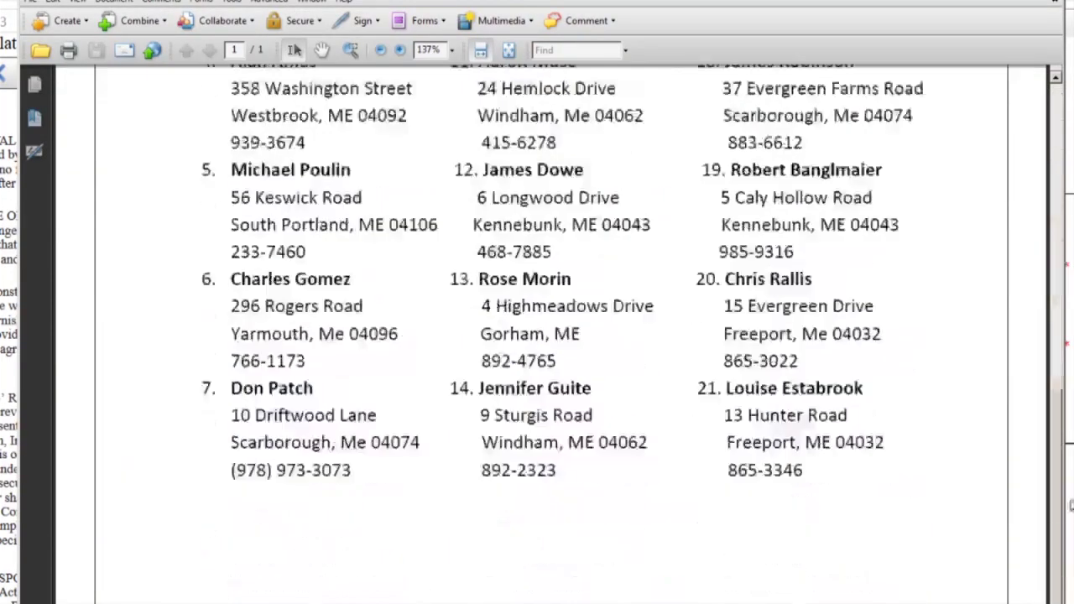
scroll(1070, 503, up, 2)
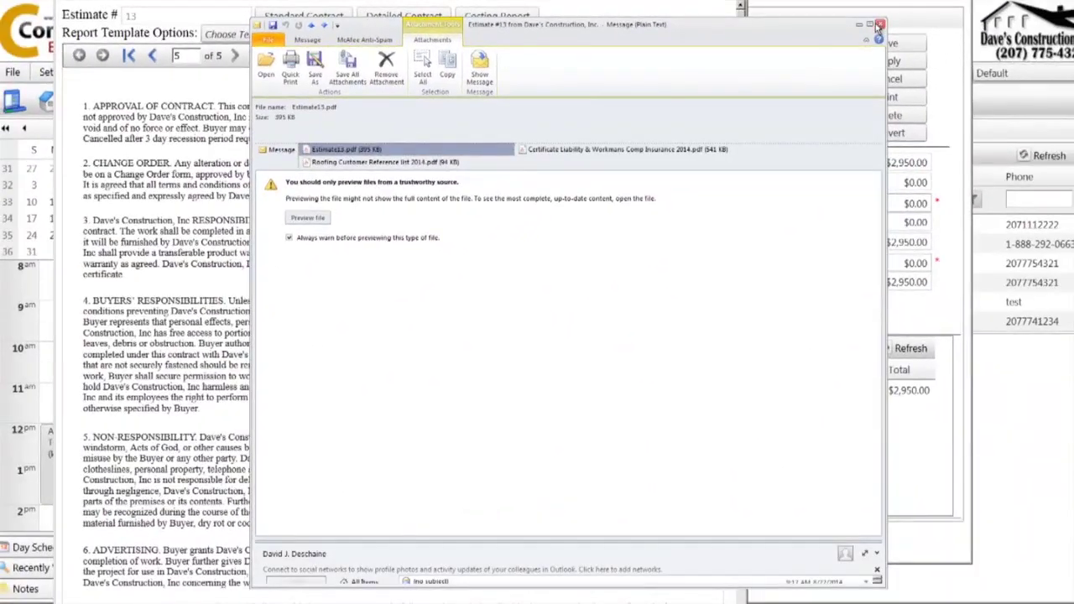
click(879, 24)
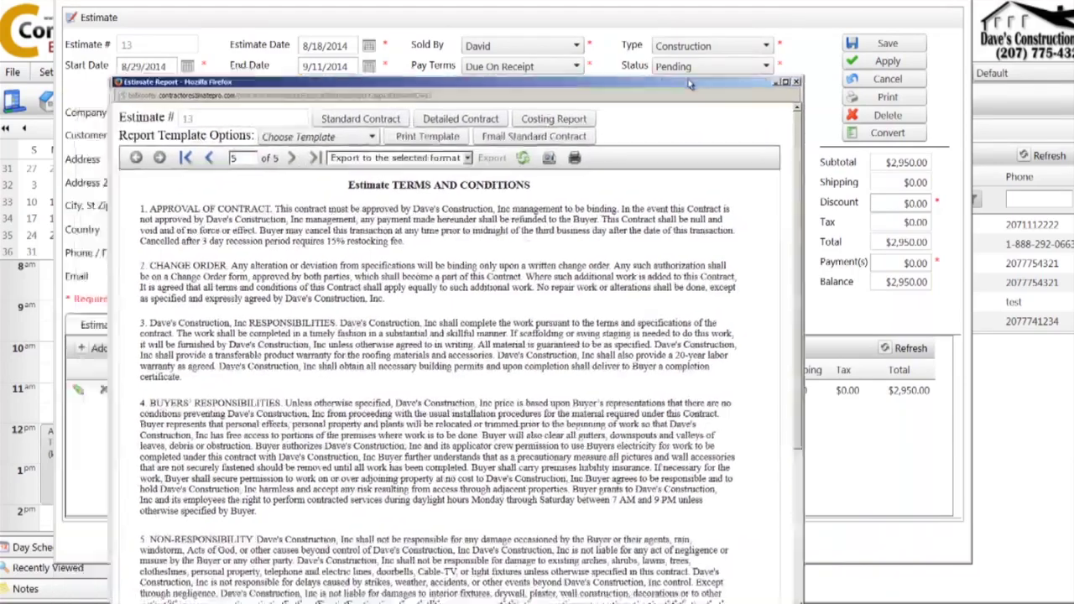
Move the Estimate Report window up and close it.
drag(690, 83, 693, 14)
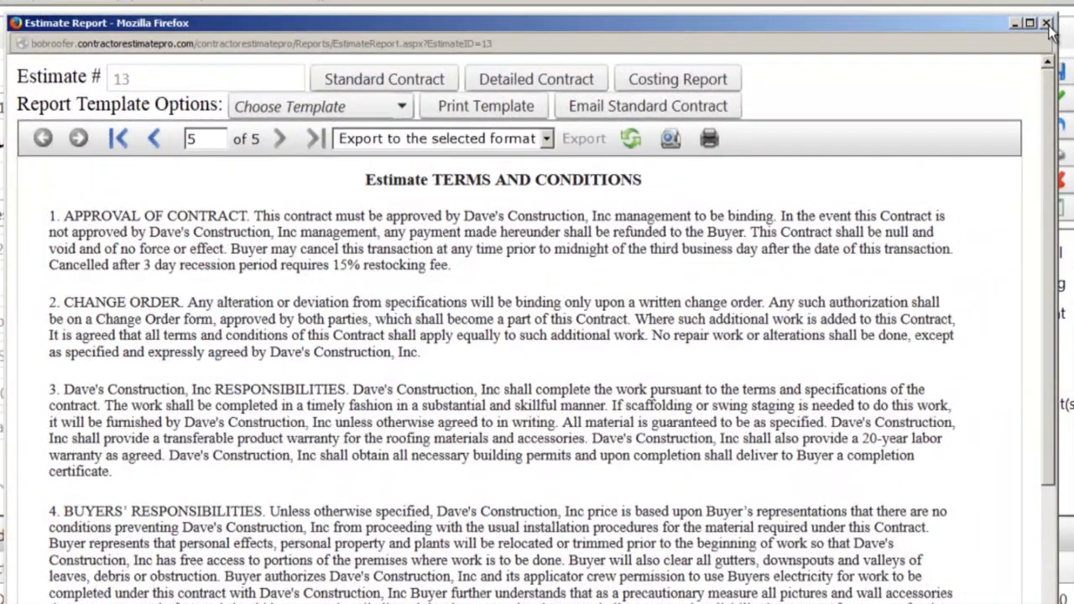
click(1048, 23)
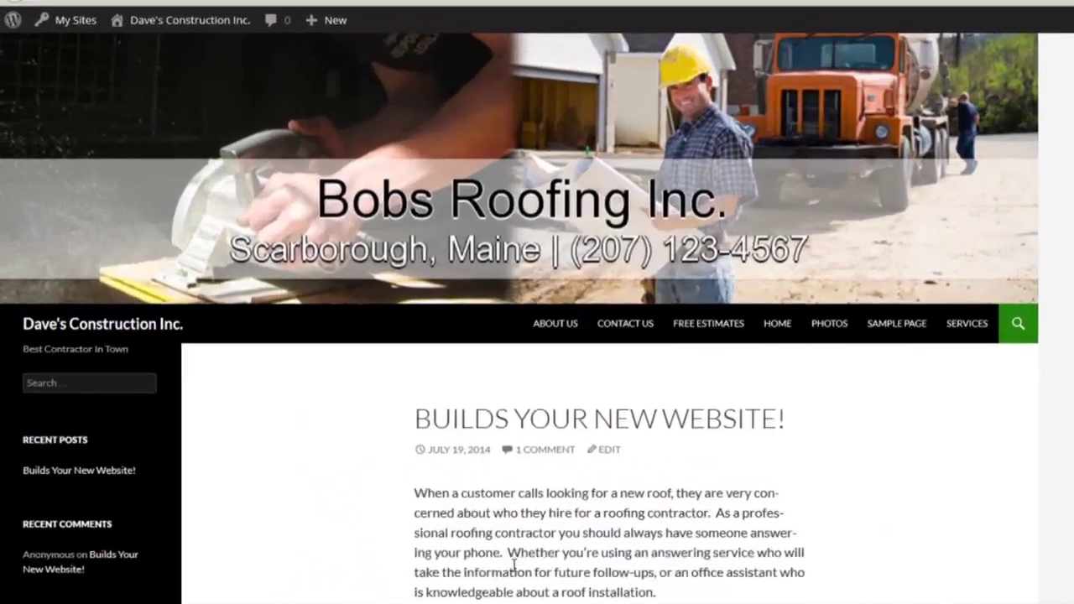
Open the Free Estimates page and step through the name, email, phone, call-time and street fields.
scroll(507, 558, down, 3)
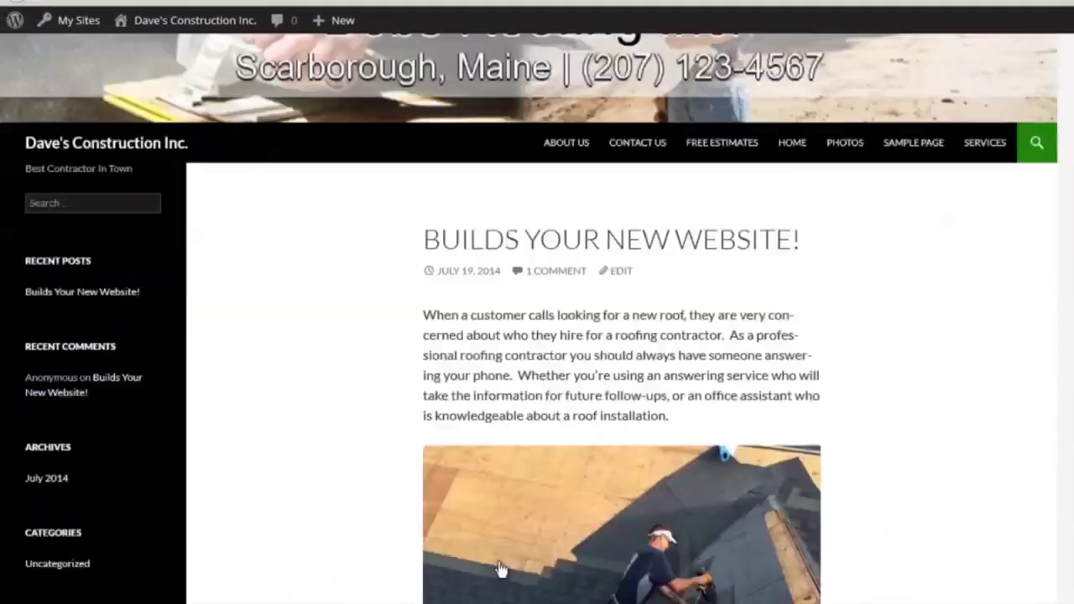
scroll(501, 568, down, 3)
scroll(501, 570, up, 5)
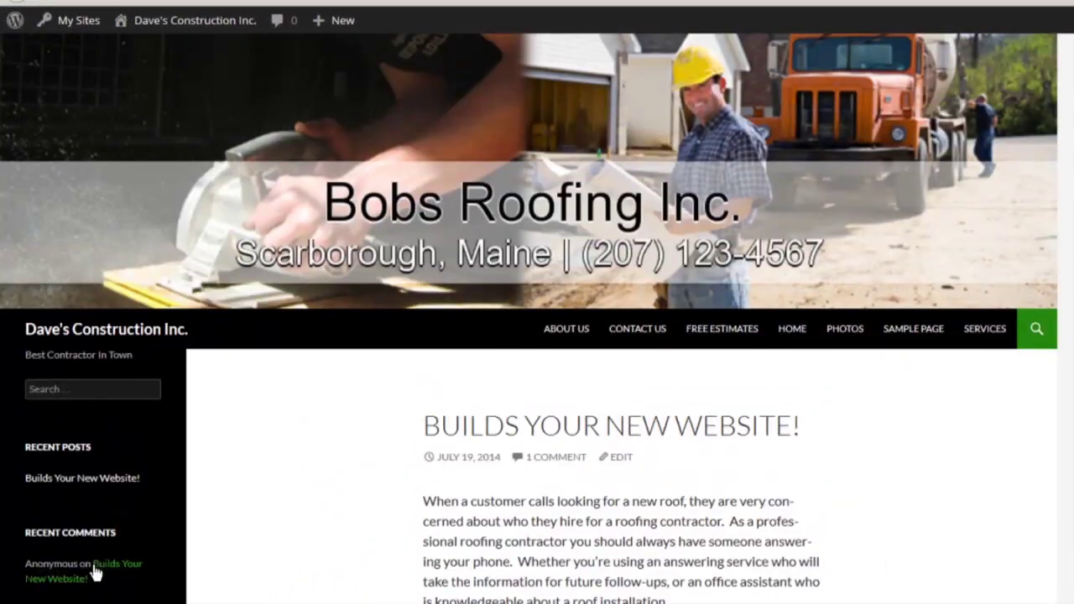
click(723, 339)
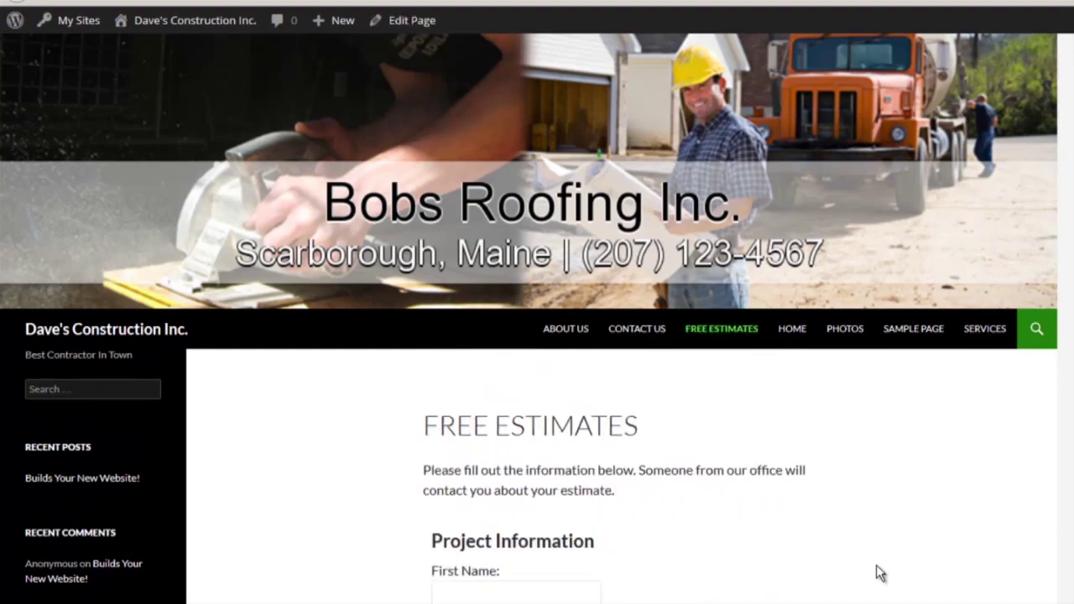
scroll(875, 570, down, 4)
scroll(875, 570, up, 2)
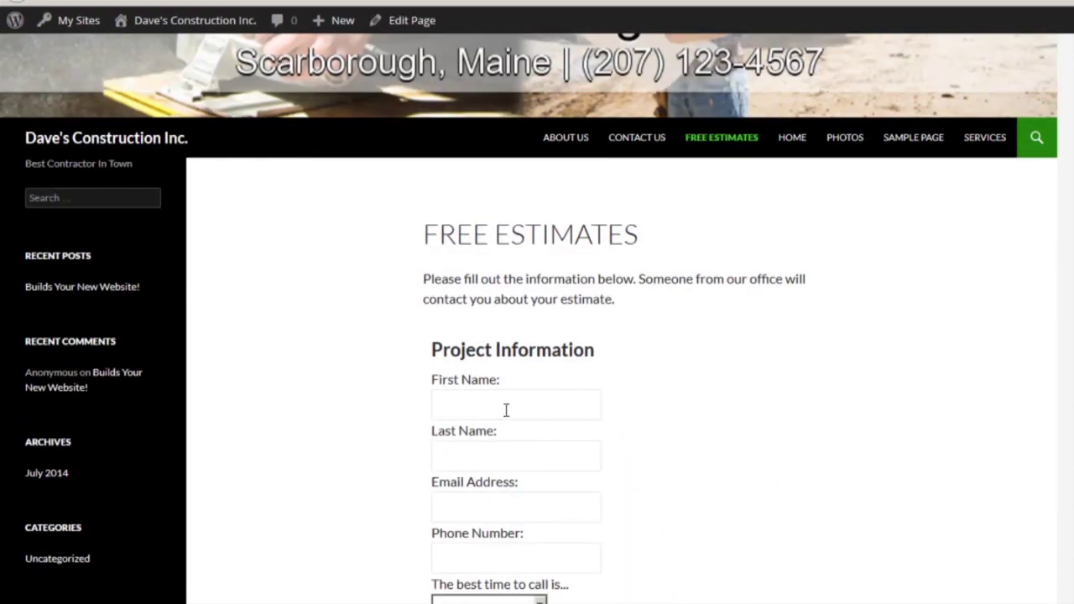
click(506, 409)
click(508, 452)
scroll(513, 451, down, 2)
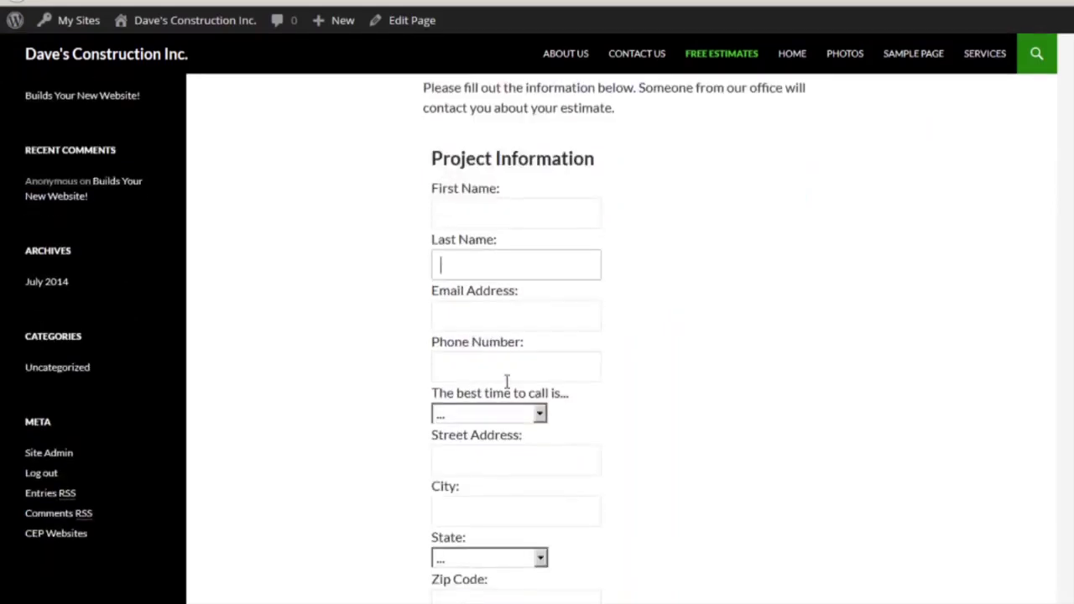
click(505, 317)
click(513, 369)
click(503, 417)
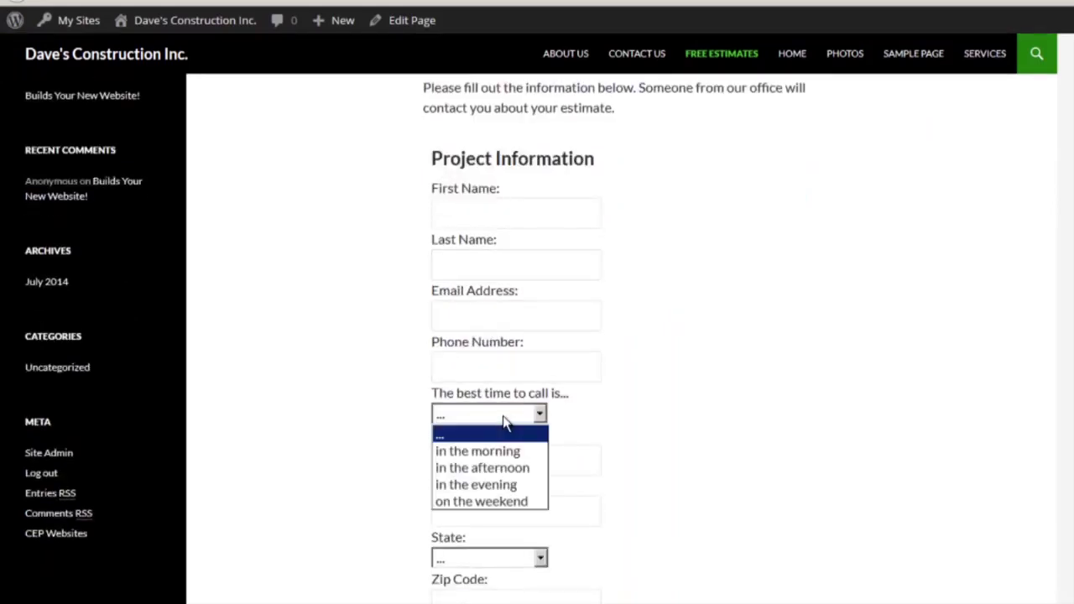
click(542, 412)
click(568, 463)
Step through the City, State, Zip Code and project start-time fields without choosing values.
scroll(568, 464, down, 3)
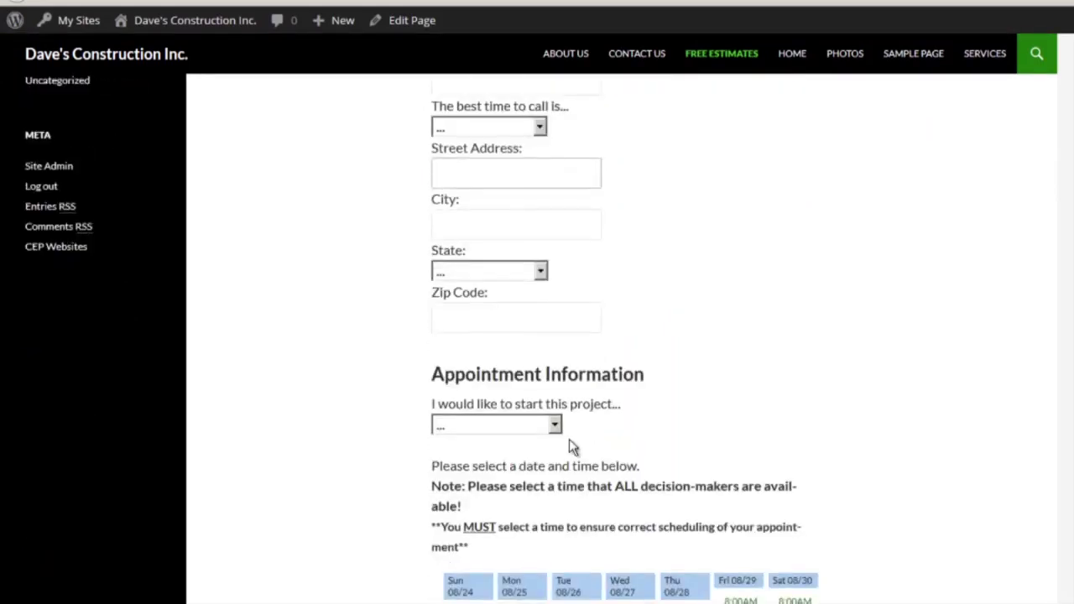
click(496, 226)
click(497, 273)
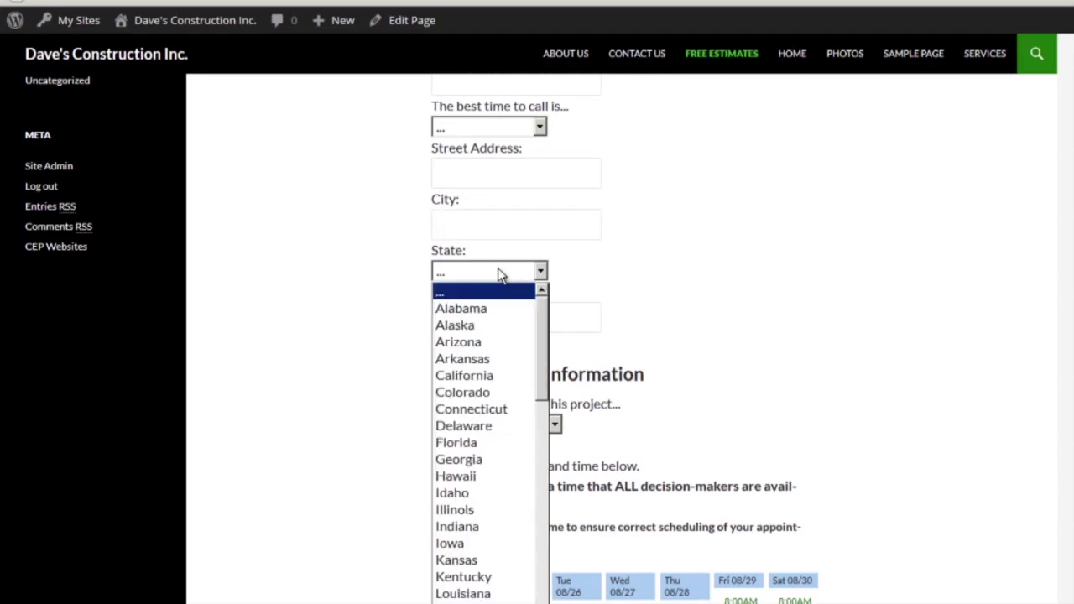
click(657, 293)
click(551, 319)
scroll(794, 476, down, 1)
scroll(794, 477, down, 3)
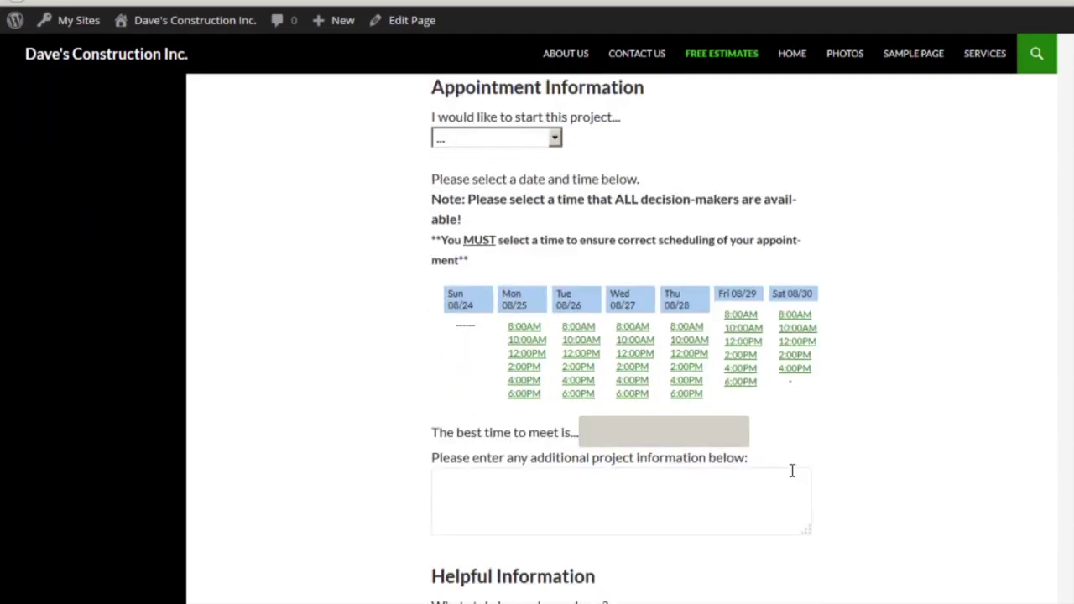
click(556, 139)
click(648, 217)
Book the Mon 08/25 12:00PM slot and answer 'Less than 3 years' for time in the house.
click(526, 353)
click(568, 512)
scroll(568, 506, down, 3)
click(507, 344)
click(657, 375)
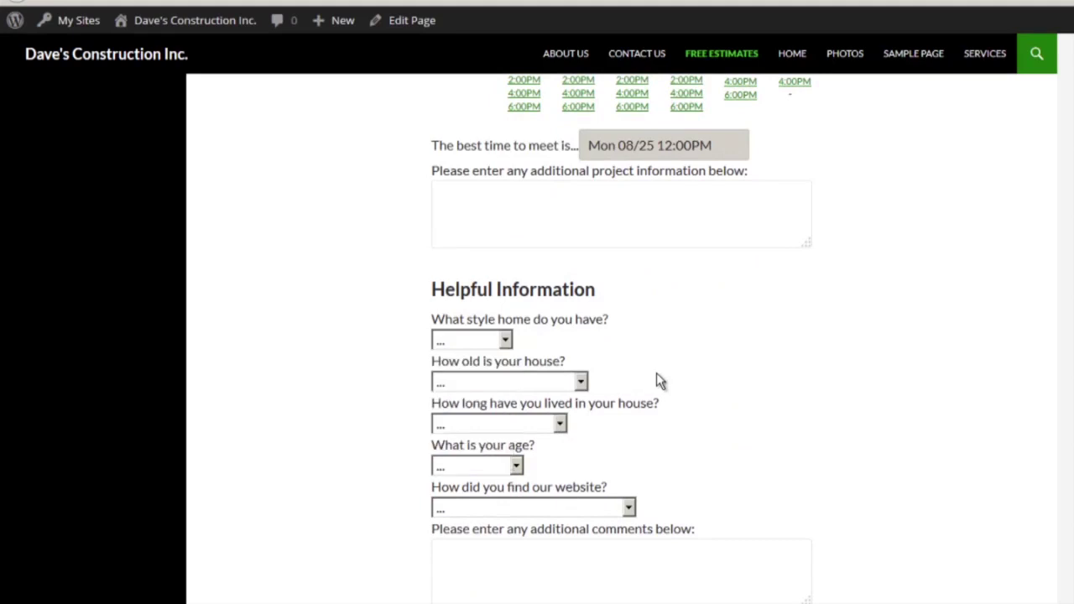
click(581, 382)
click(698, 404)
click(559, 425)
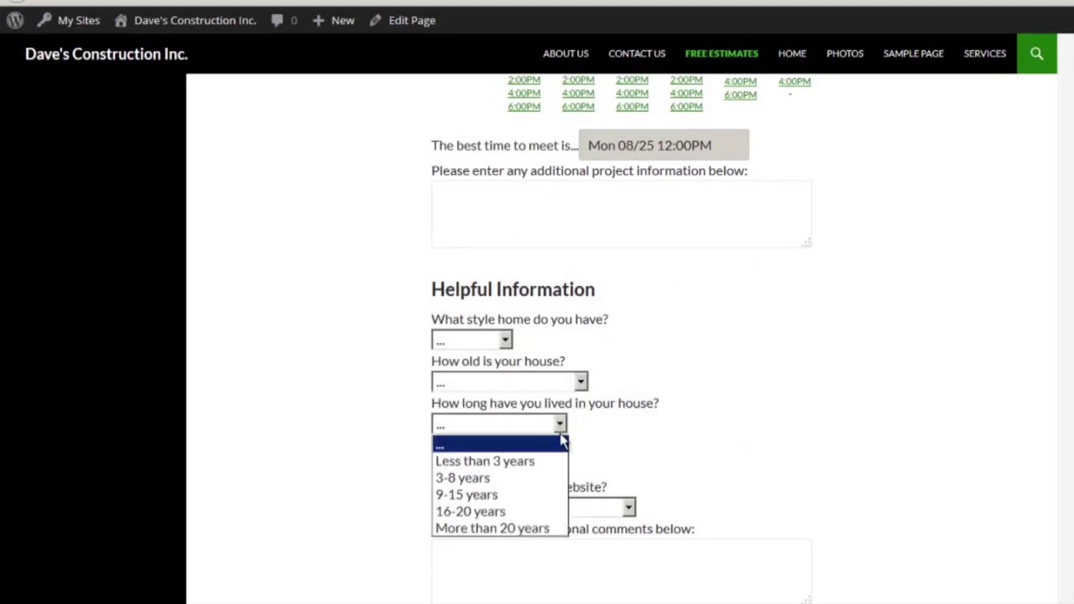
click(485, 461)
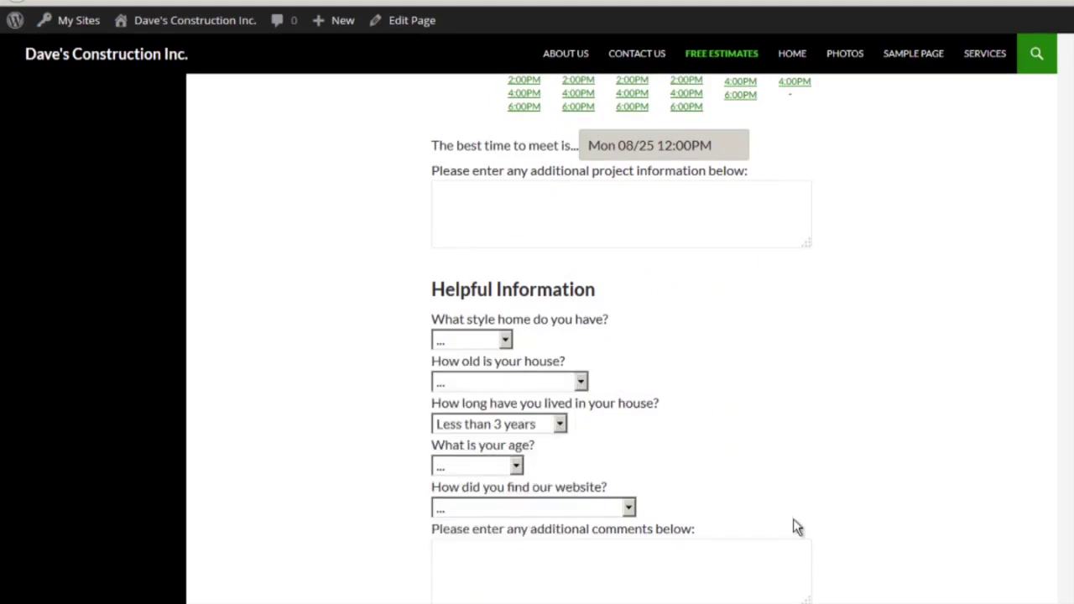
scroll(785, 515, down, 2)
scroll(819, 583, up, 5)
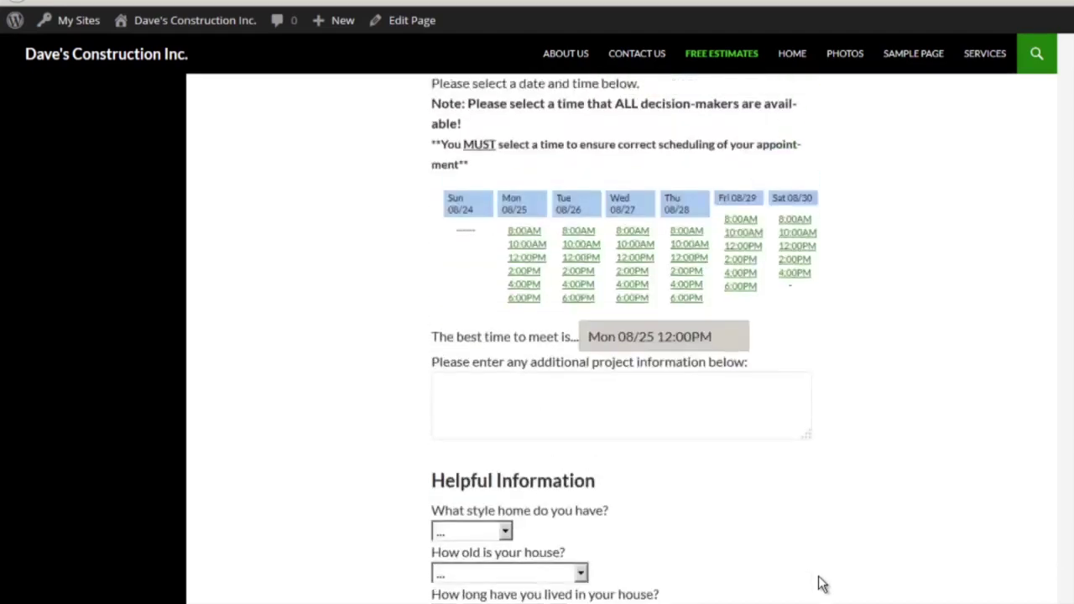
scroll(819, 582, up, 5)
scroll(819, 582, up, 2)
Scroll up and down the Free Estimates form, then follow the navigation link to About Us.
scroll(818, 582, up, 3)
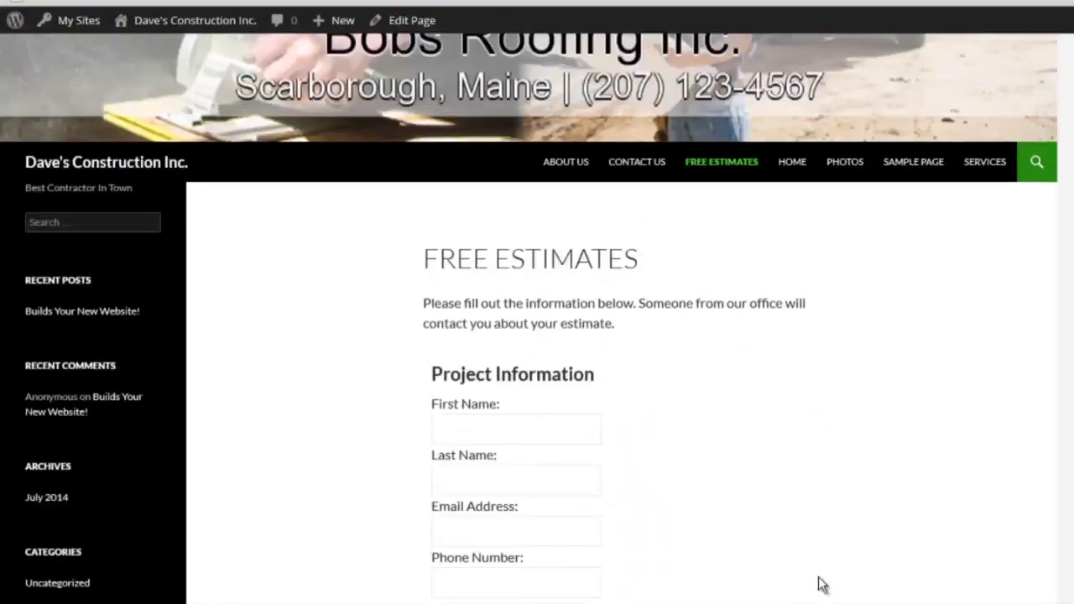
scroll(821, 584, down, 3)
scroll(822, 587, down, 1)
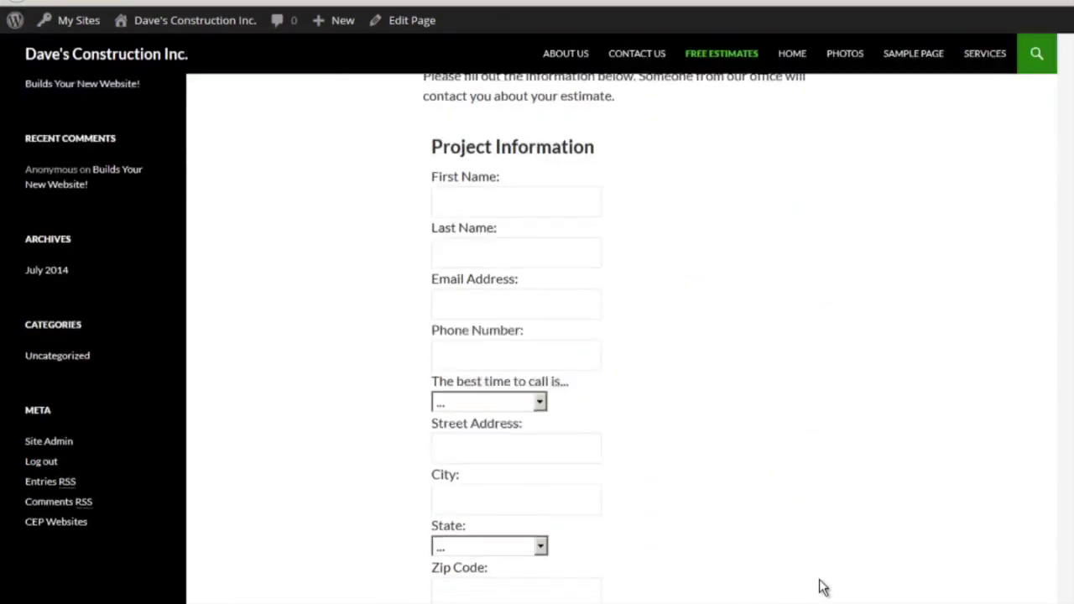
scroll(822, 587, down, 3)
scroll(823, 587, down, 3)
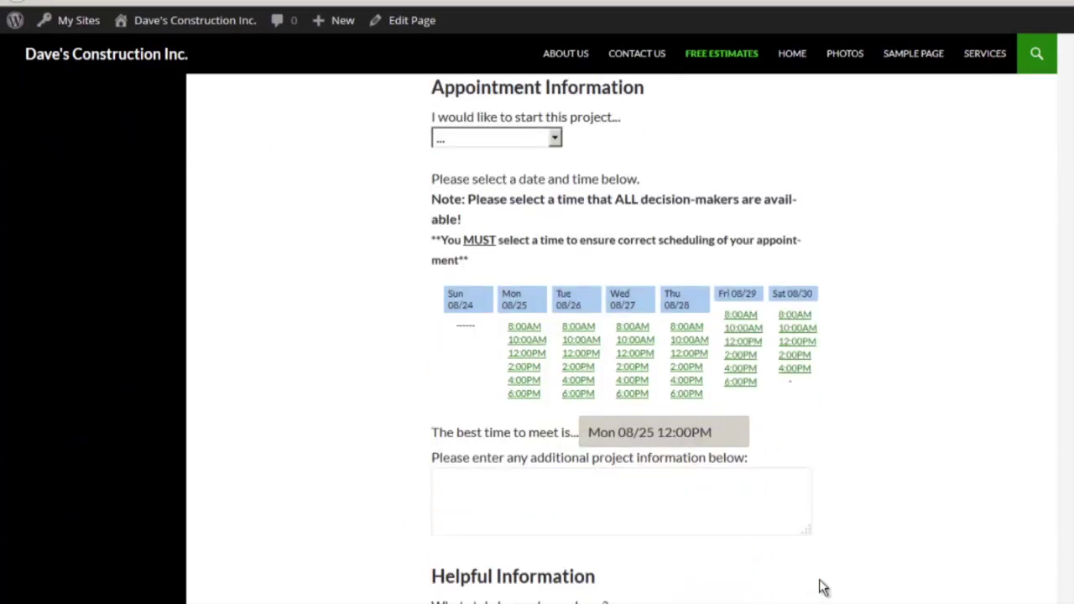
scroll(822, 587, up, 4)
scroll(817, 585, up, 5)
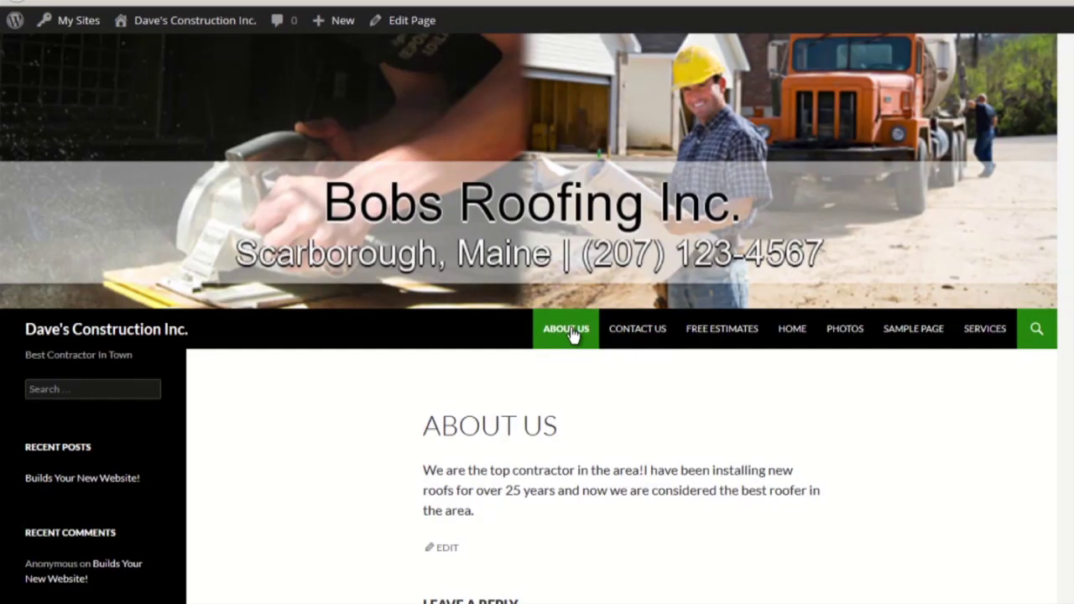
scroll(587, 336, down, 1)
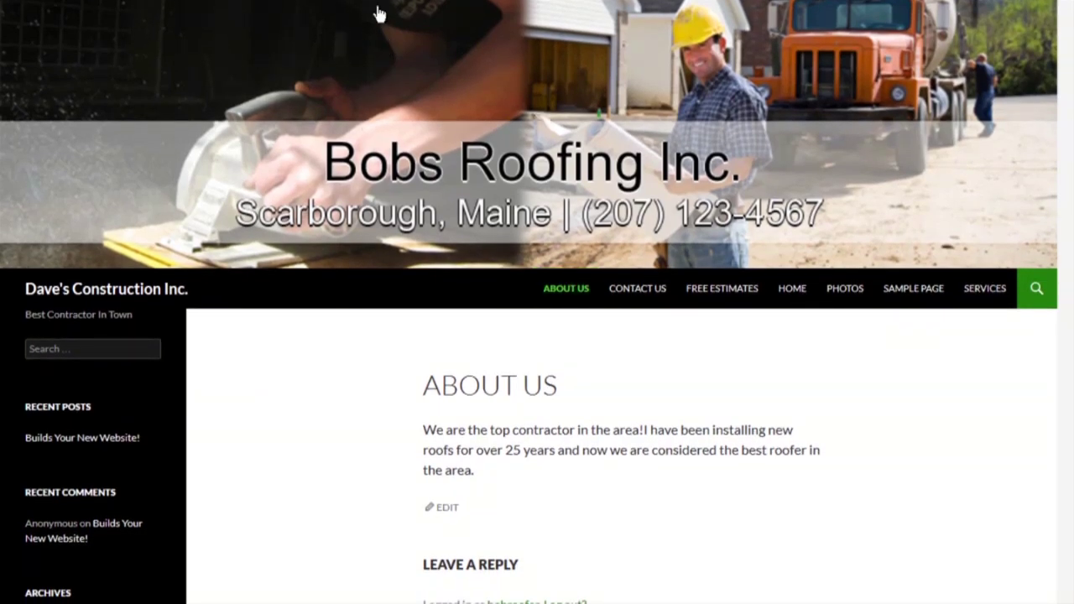
click(668, 149)
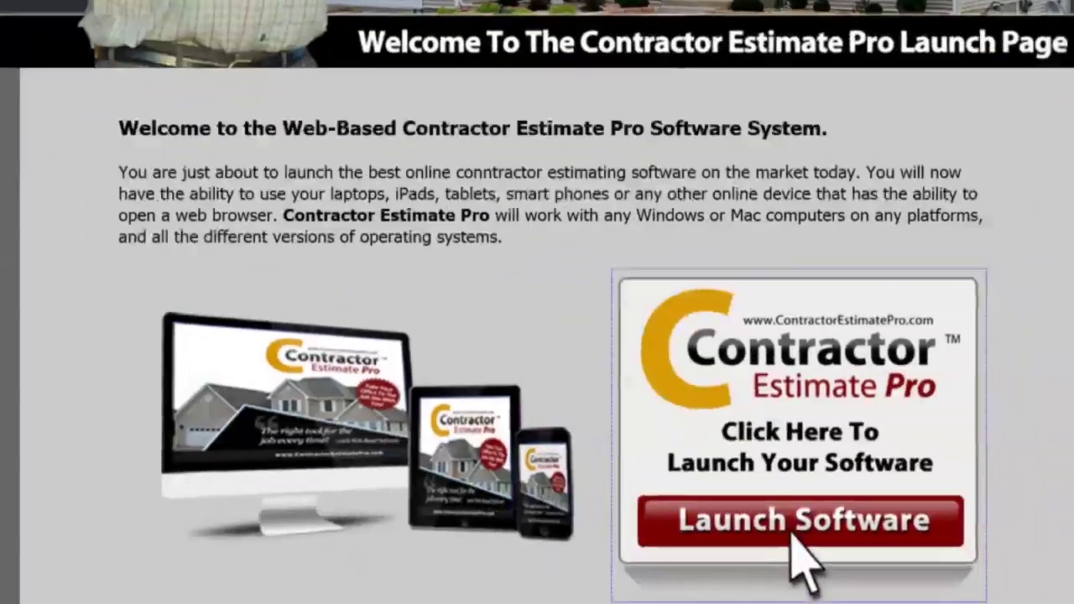